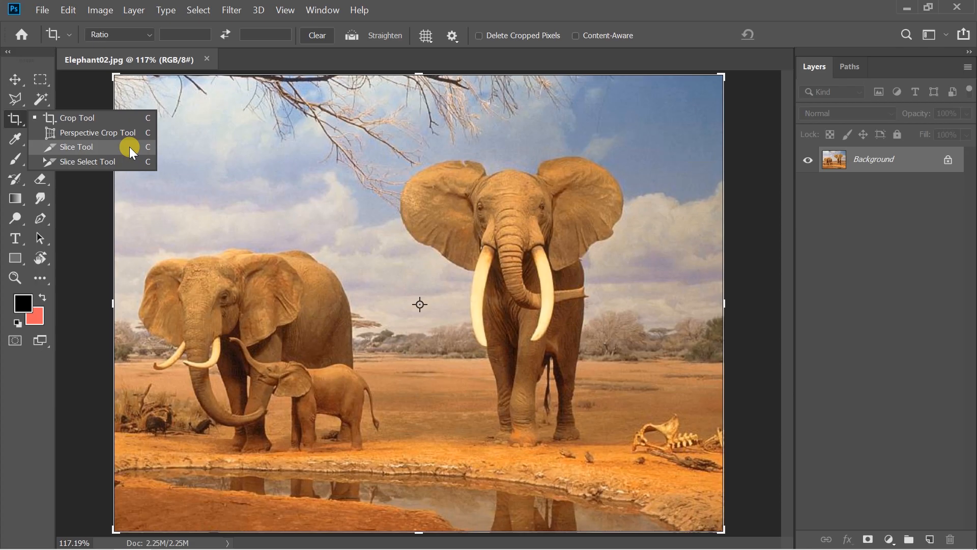
Switch to the Slice Tool with the Normal style and draw a slice around the standing elephant.
left_click(129, 147)
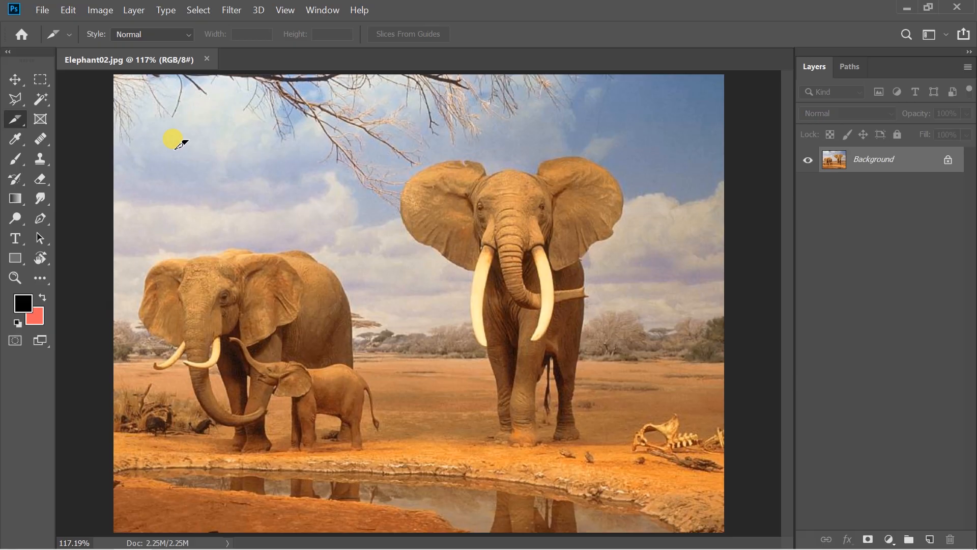
left_click(185, 36)
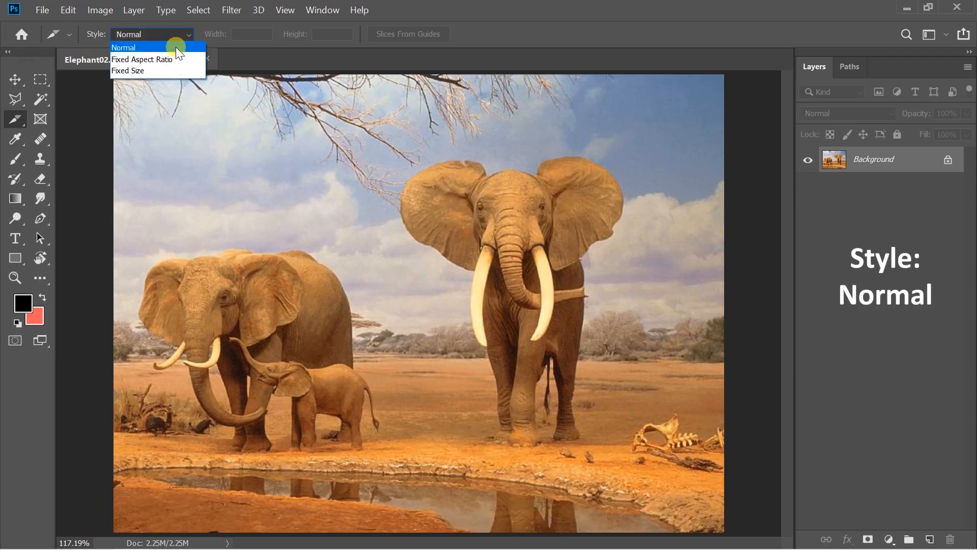
left_click(175, 47)
left_click_drag(382, 151, 620, 446)
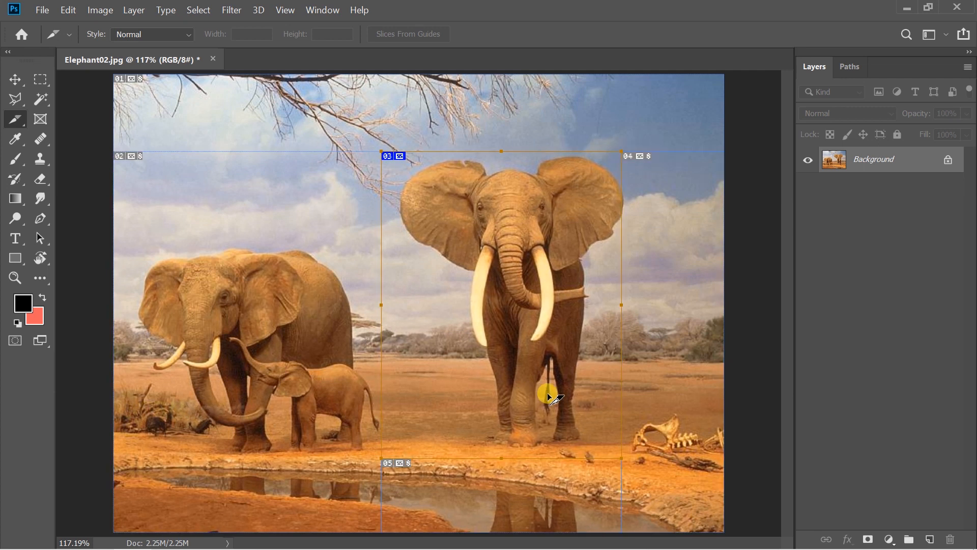
Move the elephant's slice and adjust its top, bottom and right edges to frame the elephant.
left_click_drag(548, 397, 544, 362)
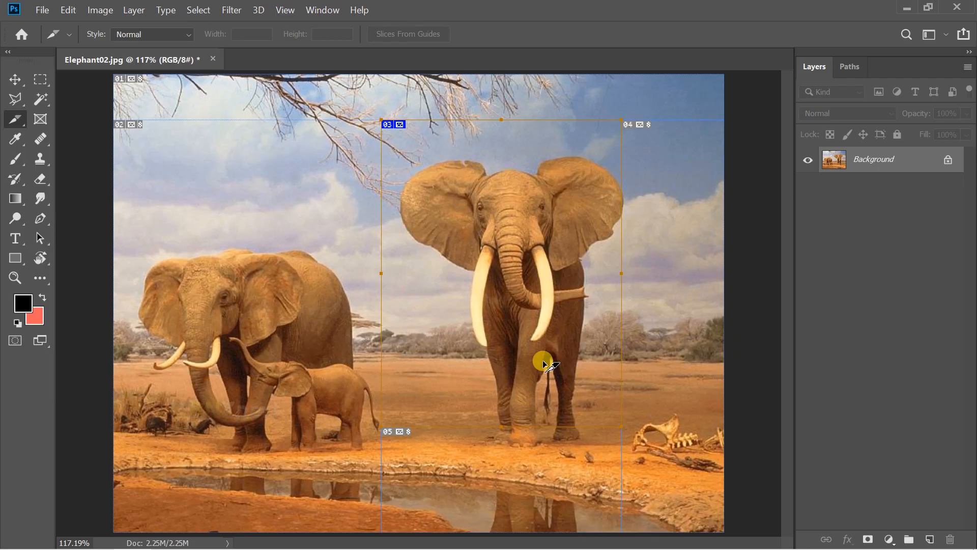
left_click_drag(501, 120, 498, 144)
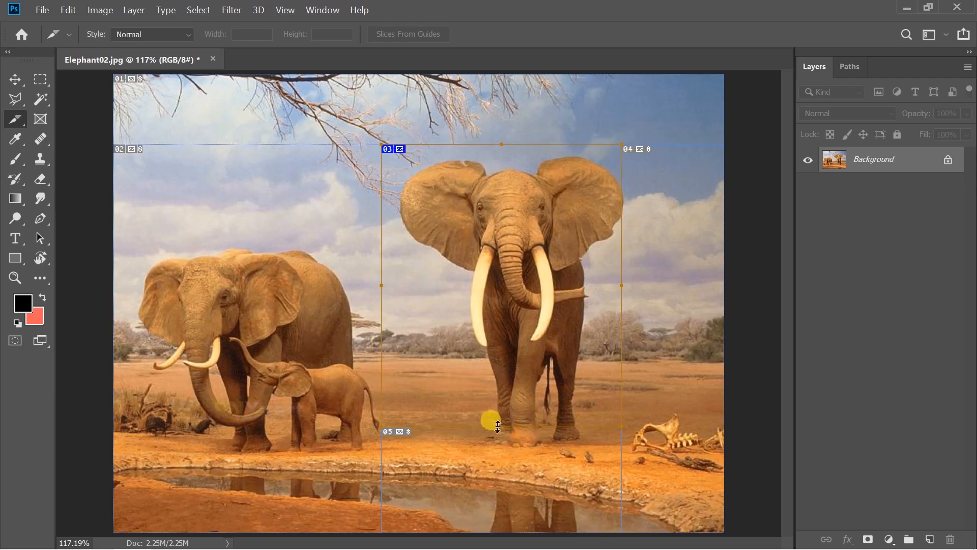
left_click_drag(497, 426, 497, 445)
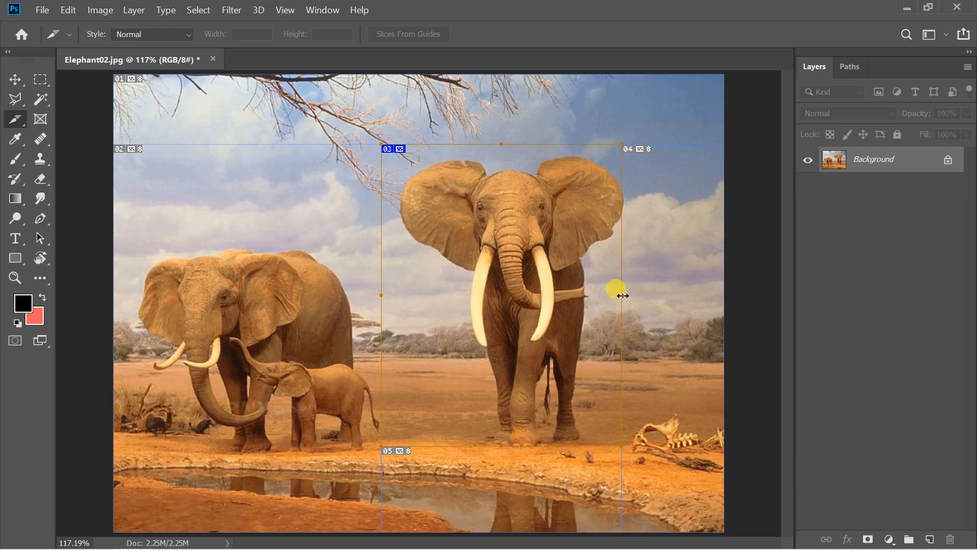
mouse_move(623, 295)
left_mouse_down()
mouse_move(629, 289)
mouse_move(636, 300)
left_mouse_up()
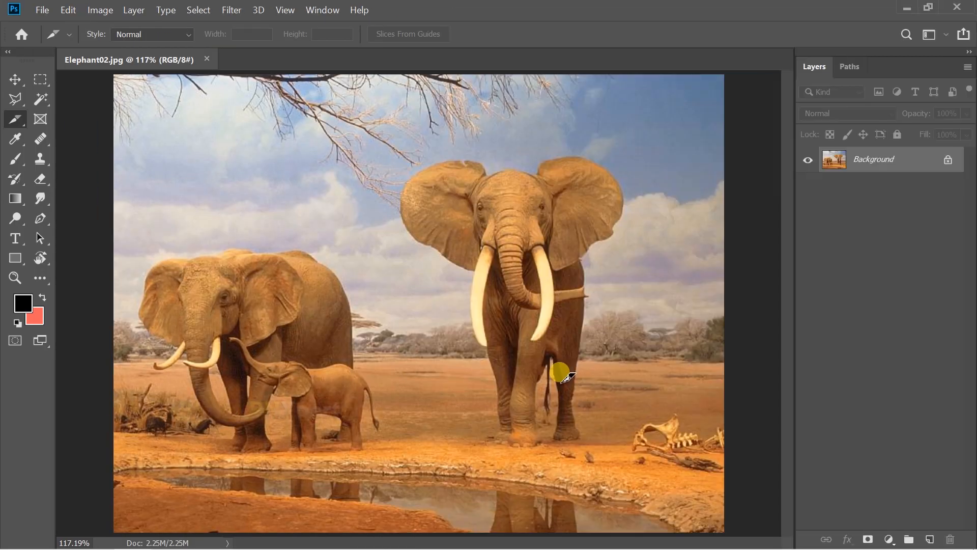
Set the slice style to Fixed Aspect Ratio with width 3 and height 4, and draw a slice over the elephant and calf.
left_click(188, 32)
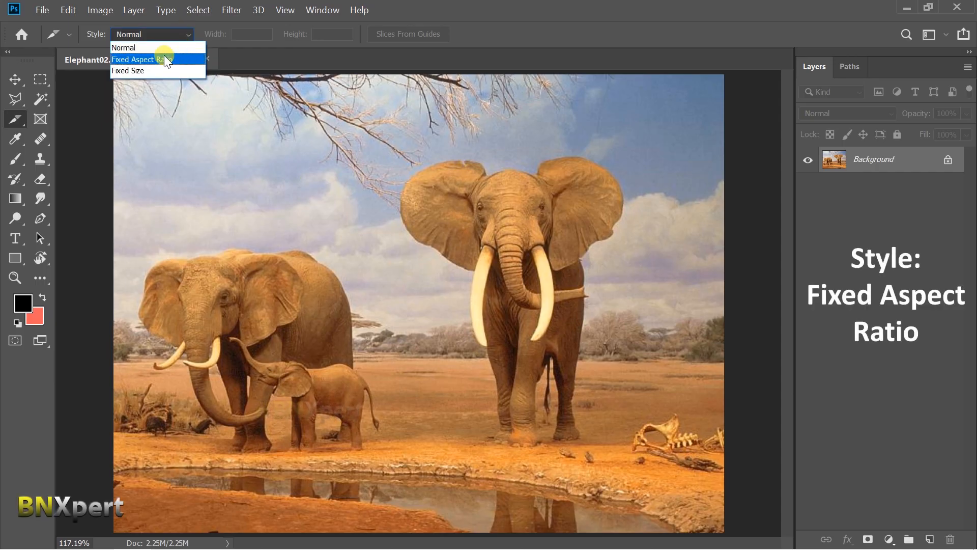
left_click(194, 60)
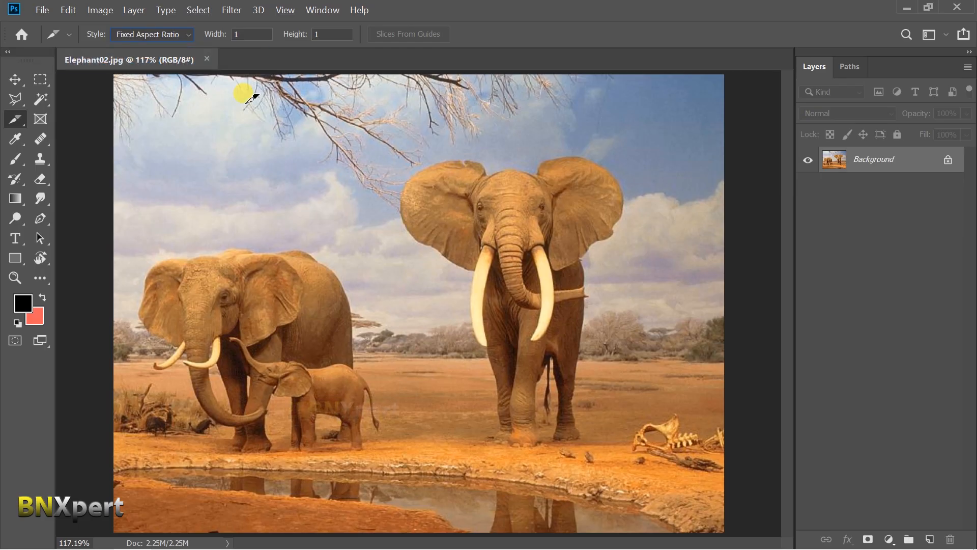
left_click(210, 37)
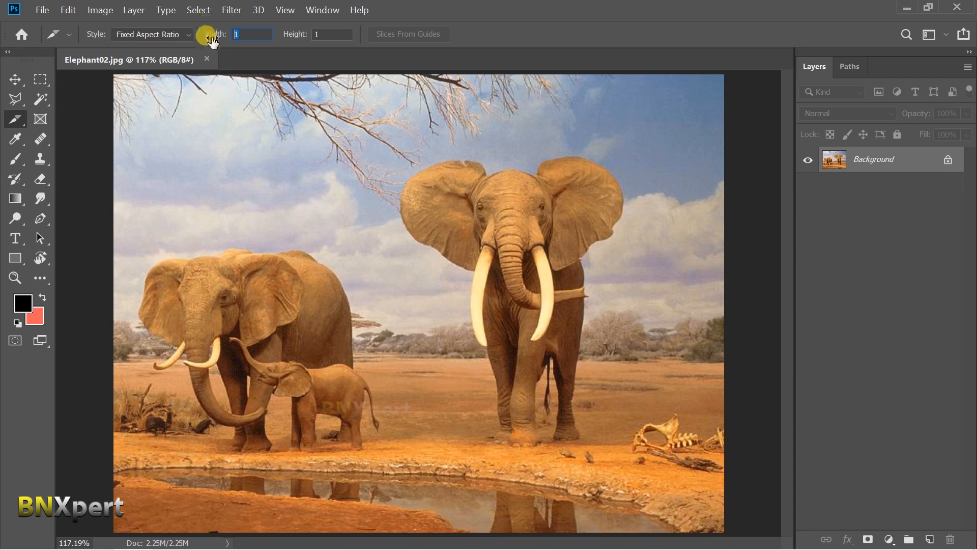
type("3")
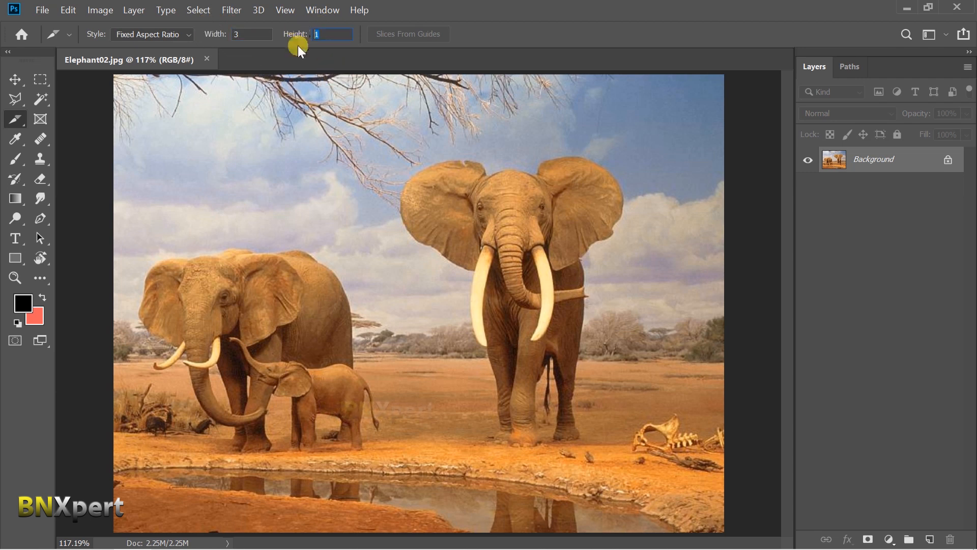
key("Tab")
type("4")
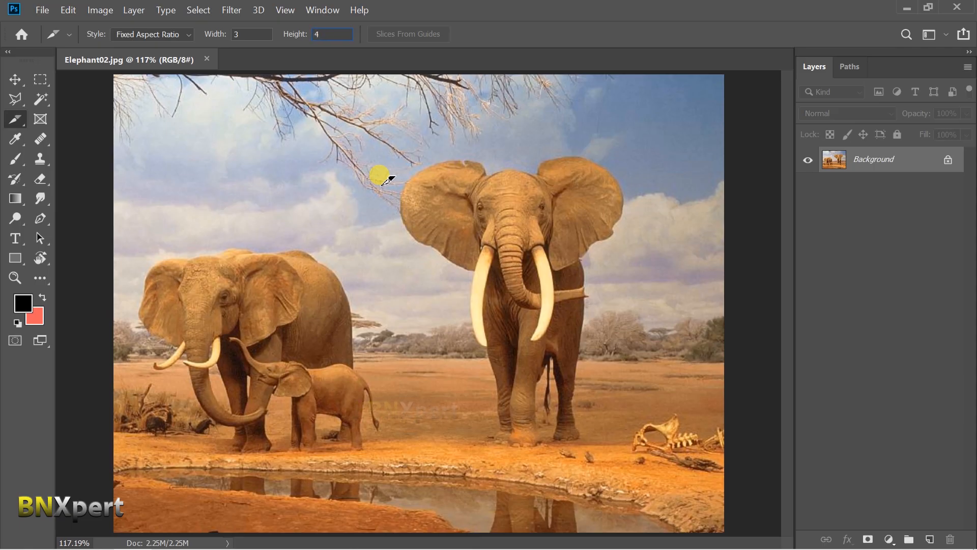
key("Return")
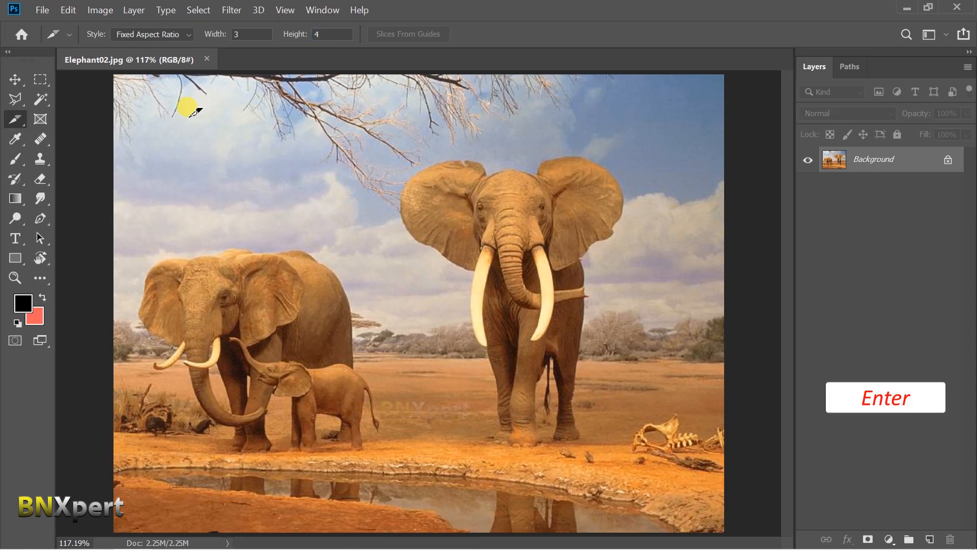
left_click_drag(188, 120, 402, 405)
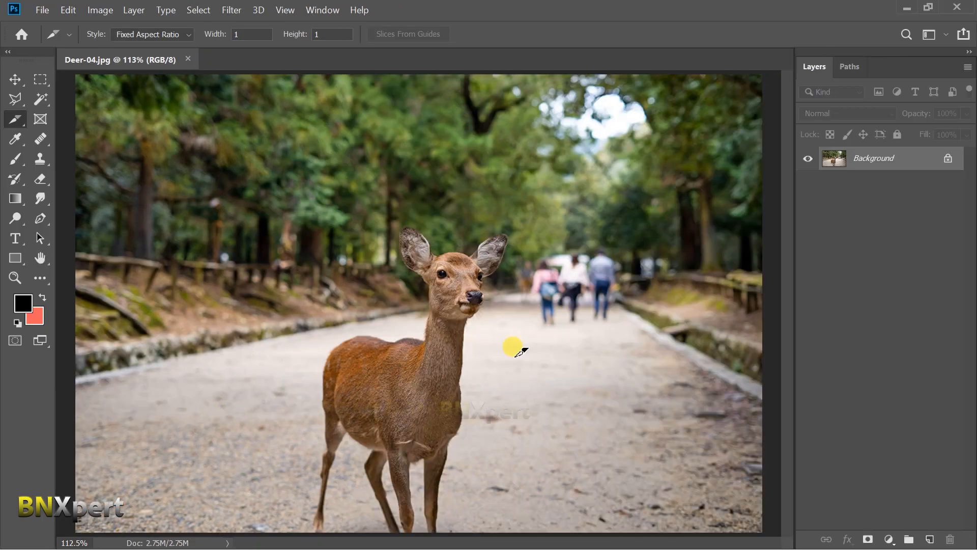
Switch the slice style to Fixed Size and keep Pixels as the size unit.
left_click(184, 33)
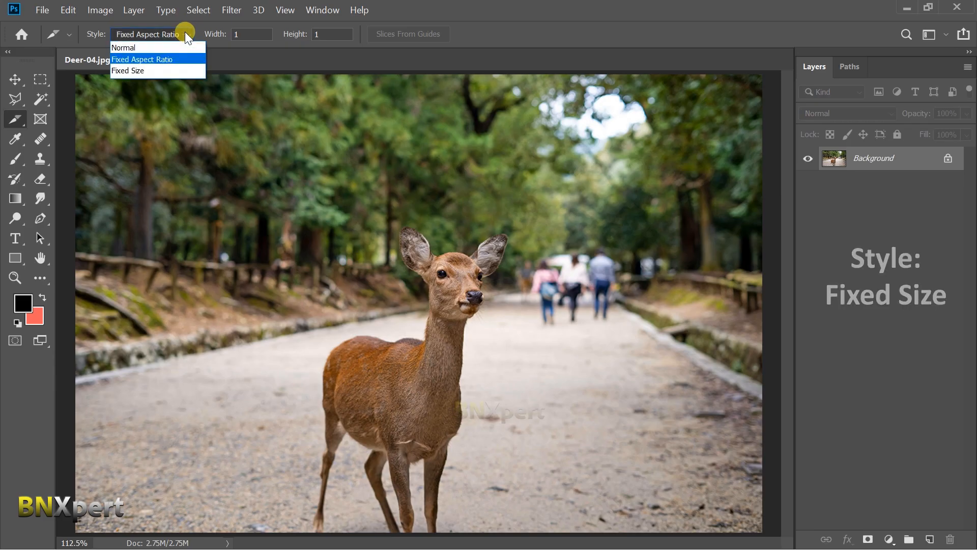
left_click(188, 71)
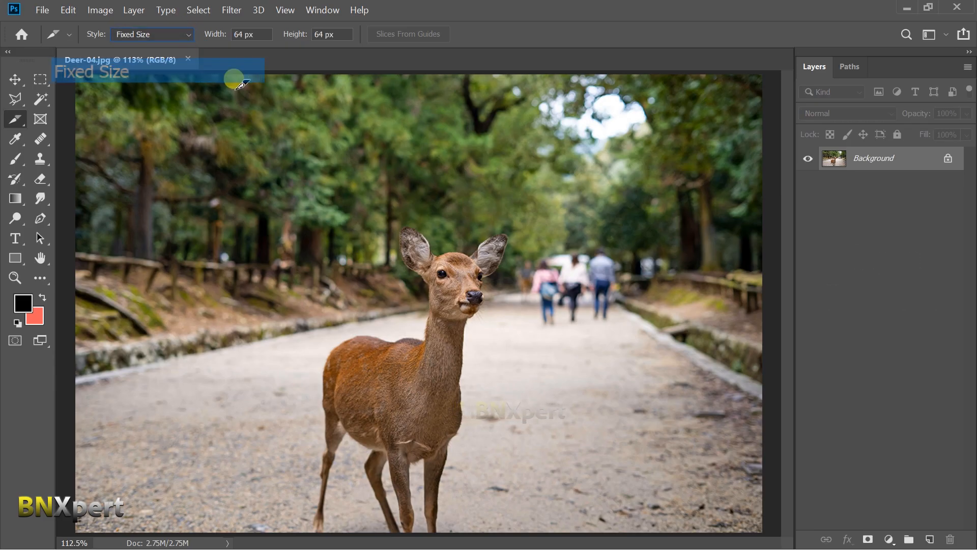
right_click(264, 35)
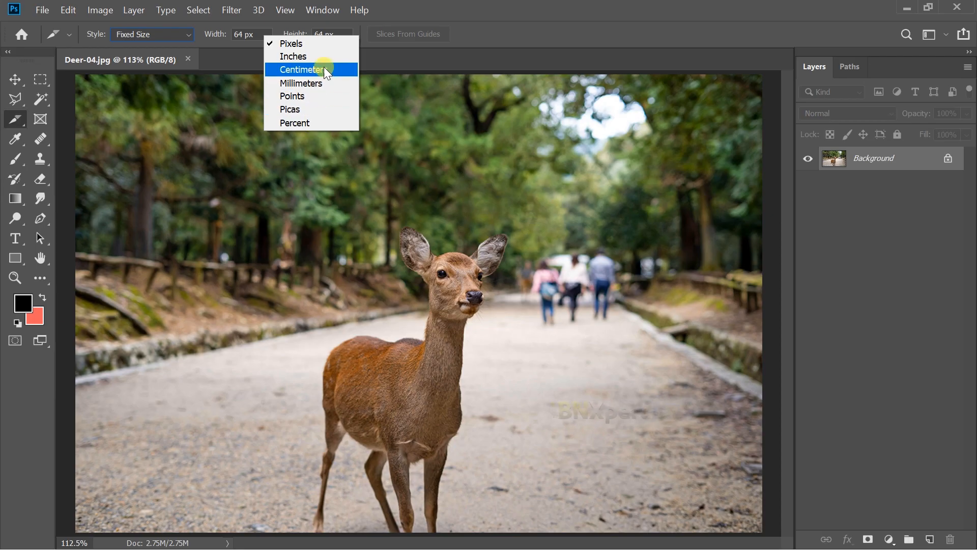
left_click(333, 43)
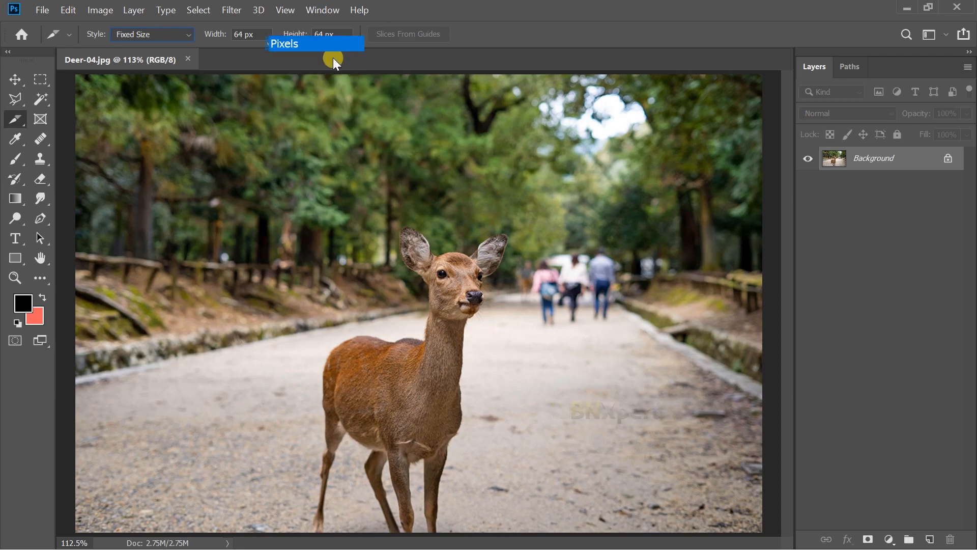
Set the fixed slice size to 500 px wide and 400 px high, and place a slice on the deer image.
double_click(242, 34)
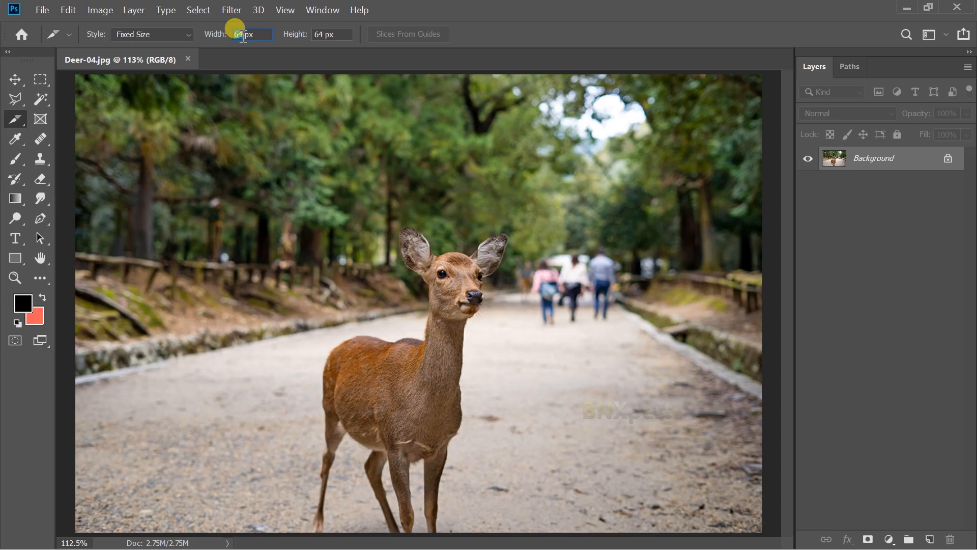
type("500")
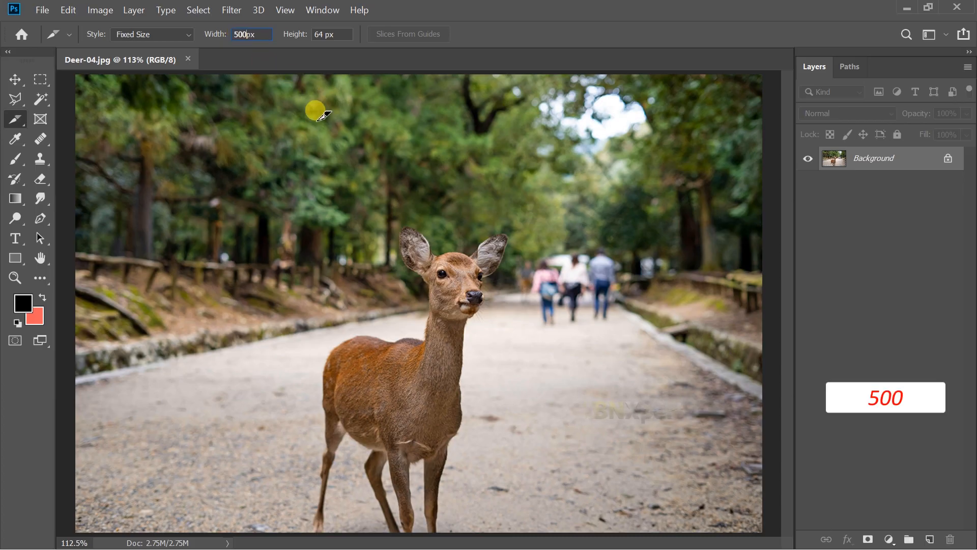
left_click(321, 35)
double_click(322, 34)
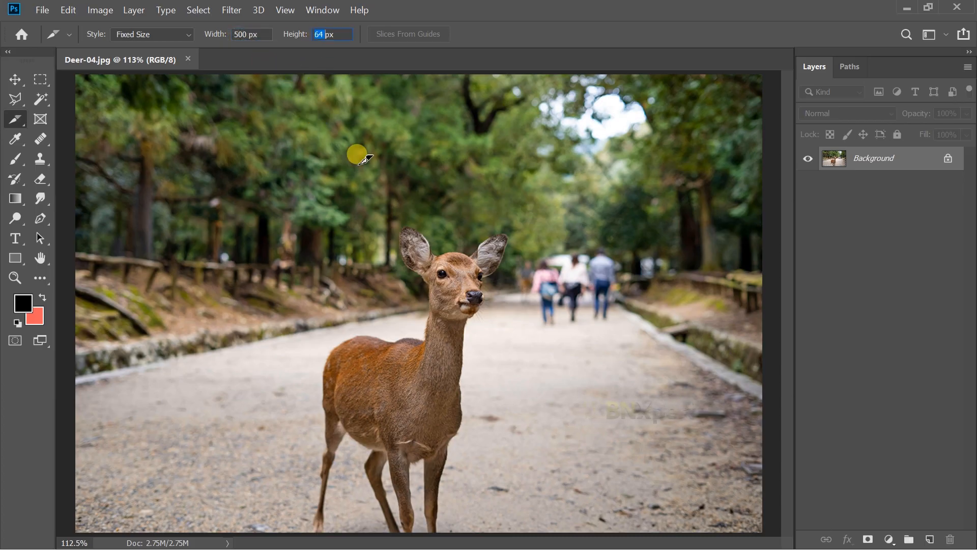
type("400")
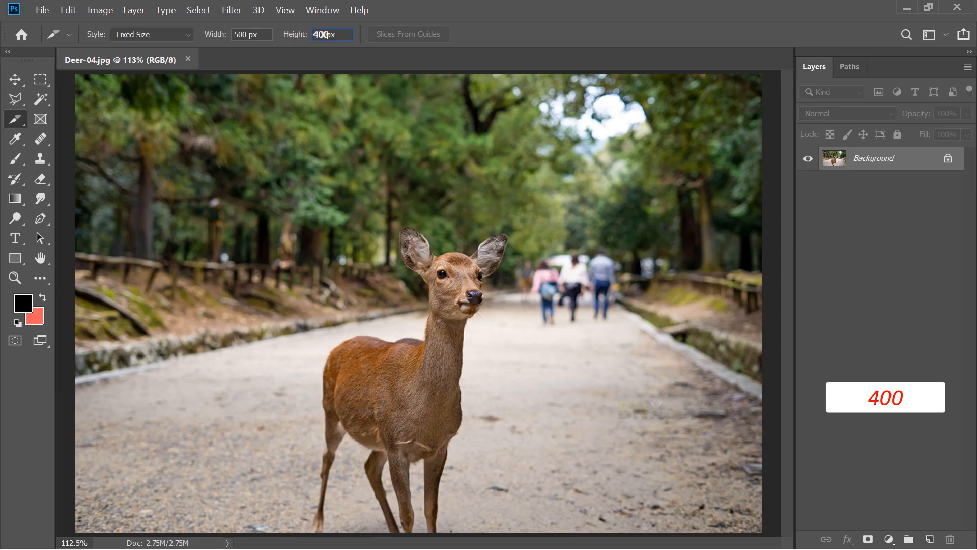
key("Return")
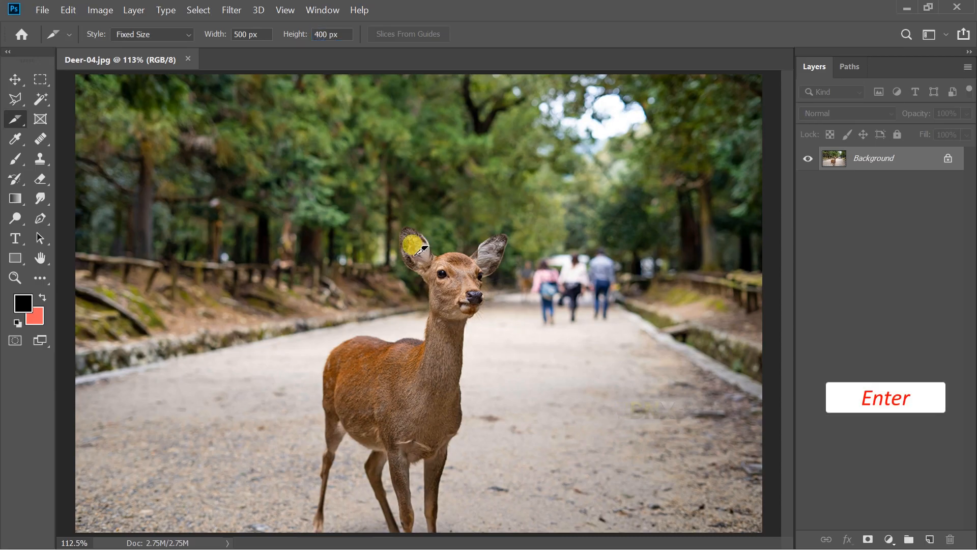
left_click(283, 216)
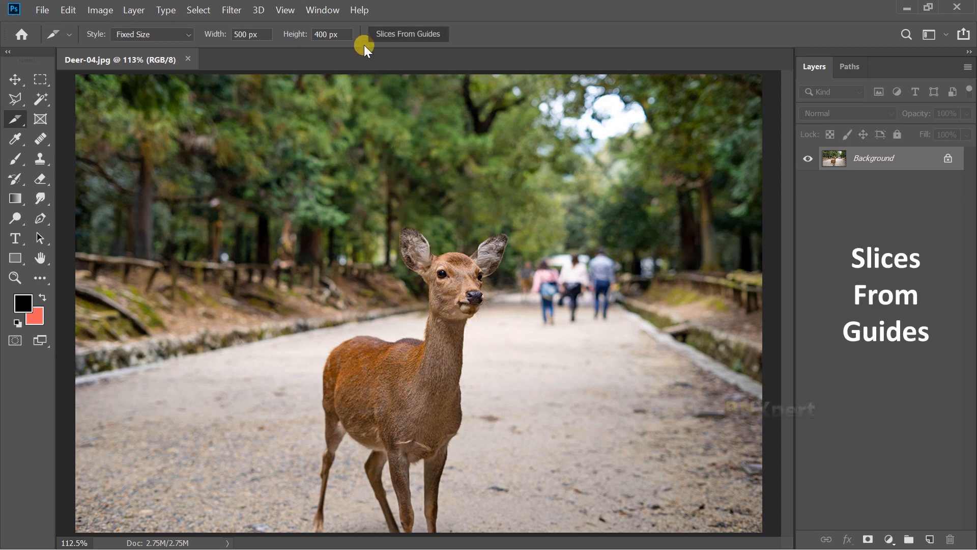
Show the rulers, add one horizontal and two vertical guides over the deer image, and create slices from the guides.
left_click(390, 37)
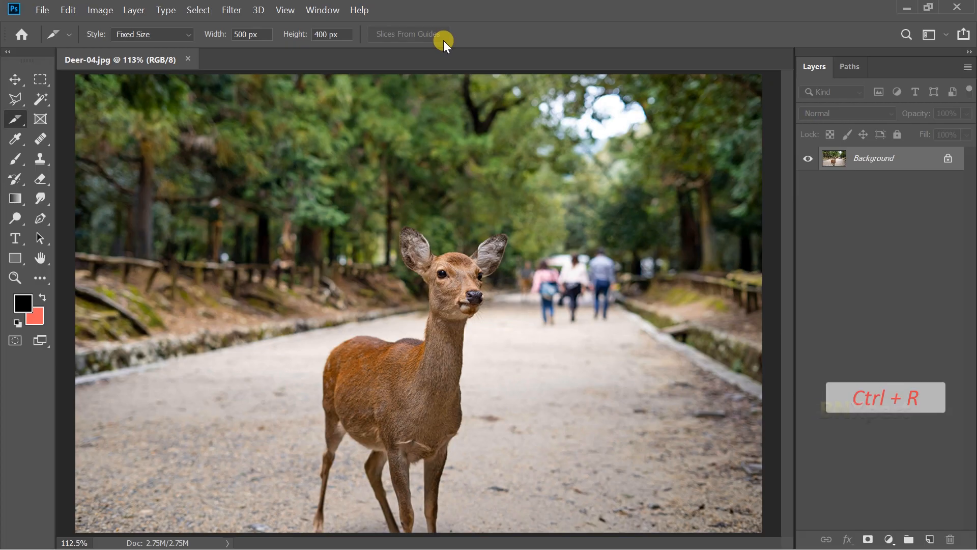
key("ctrl+r")
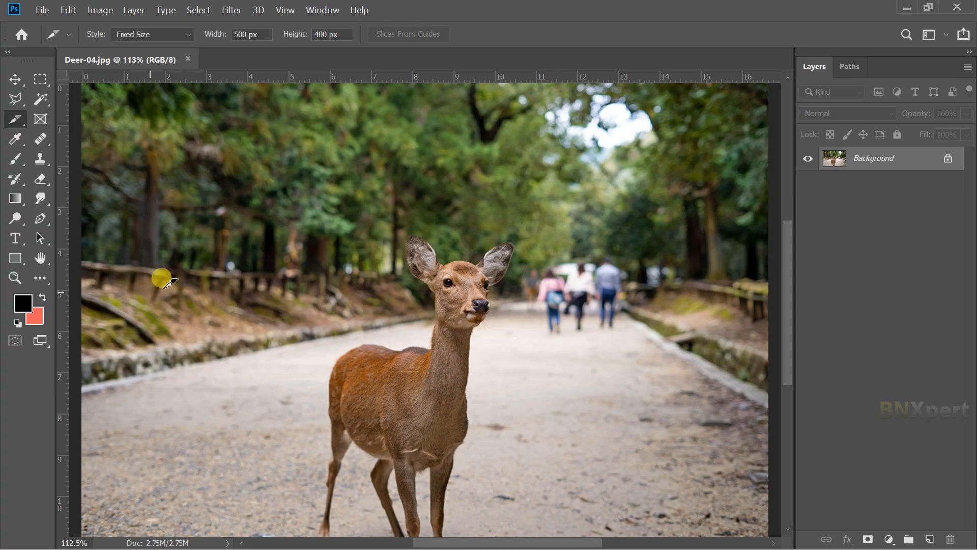
left_click_drag(482, 77, 486, 225)
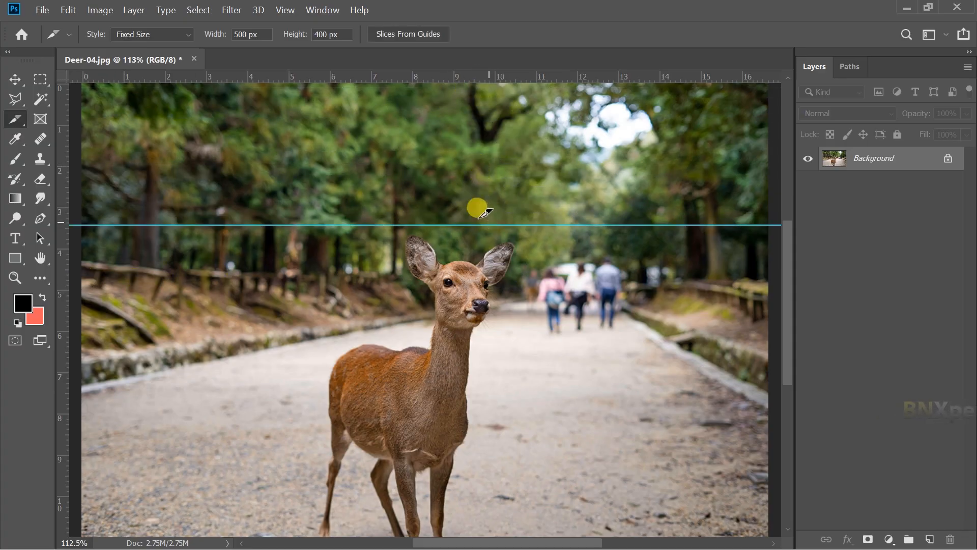
left_click_drag(62, 267, 307, 260)
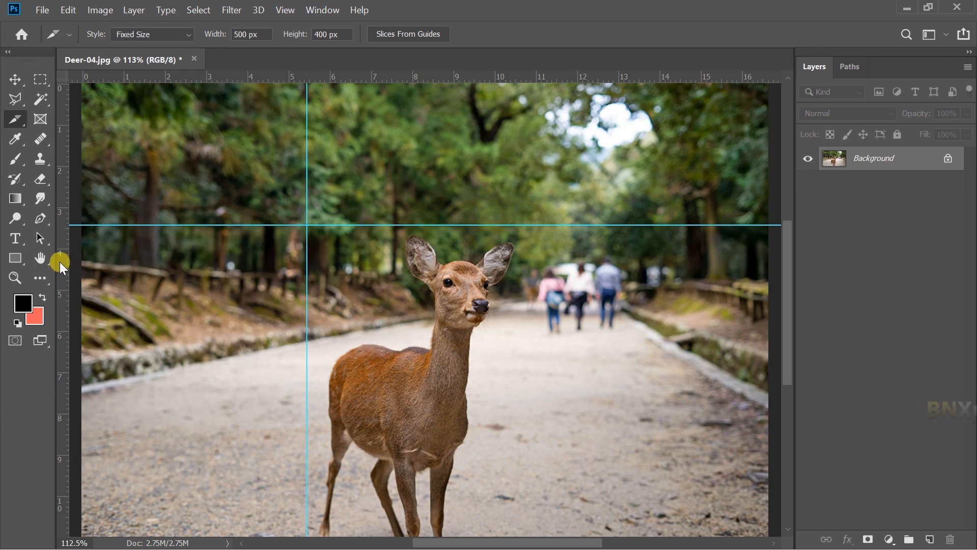
left_click_drag(75, 261, 527, 247)
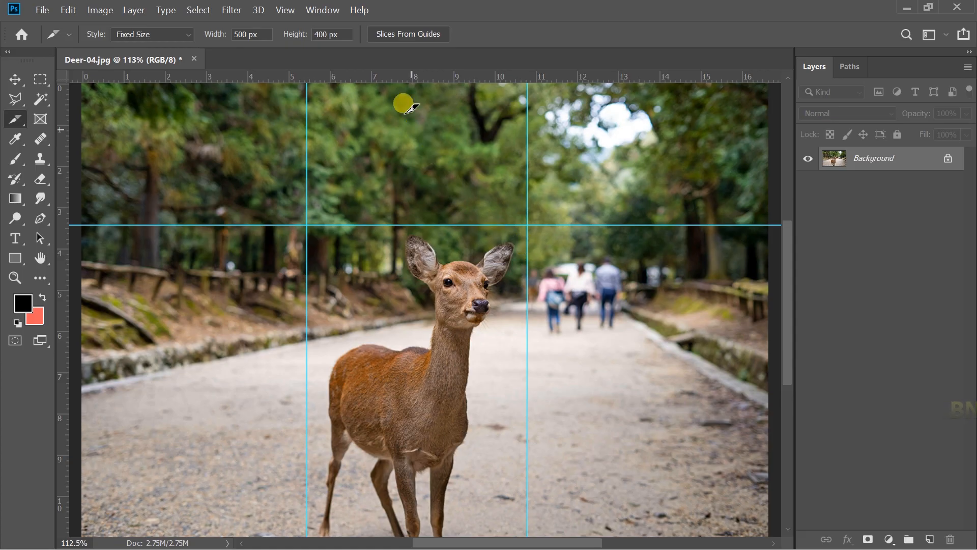
left_click(437, 37)
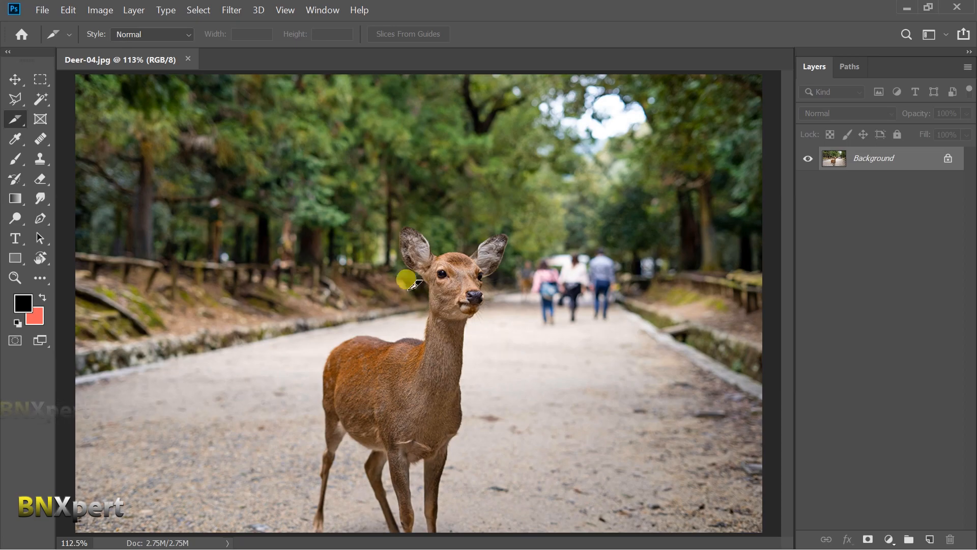
Divide the deer image's slice evenly into 3 slices down and 4 slices across.
right_click(349, 250)
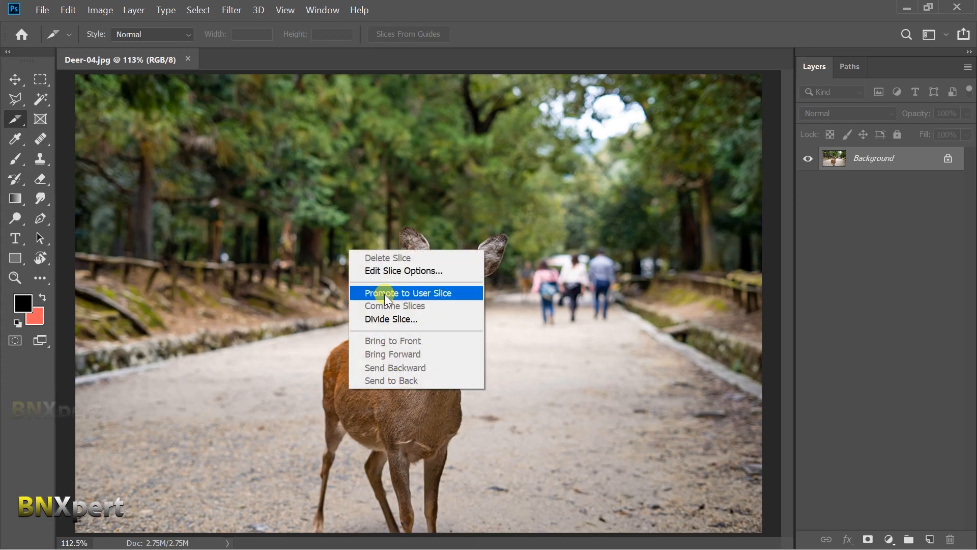
left_click(466, 318)
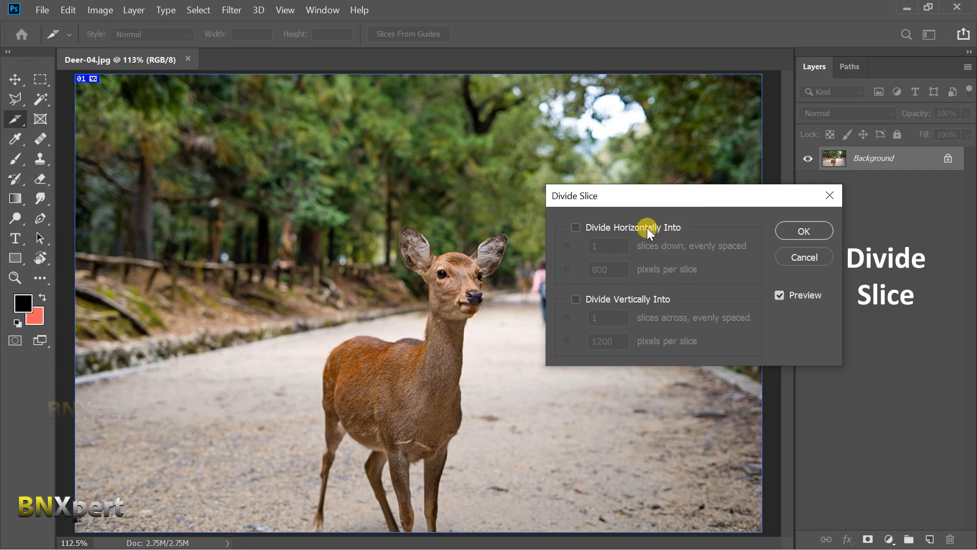
left_click(606, 228)
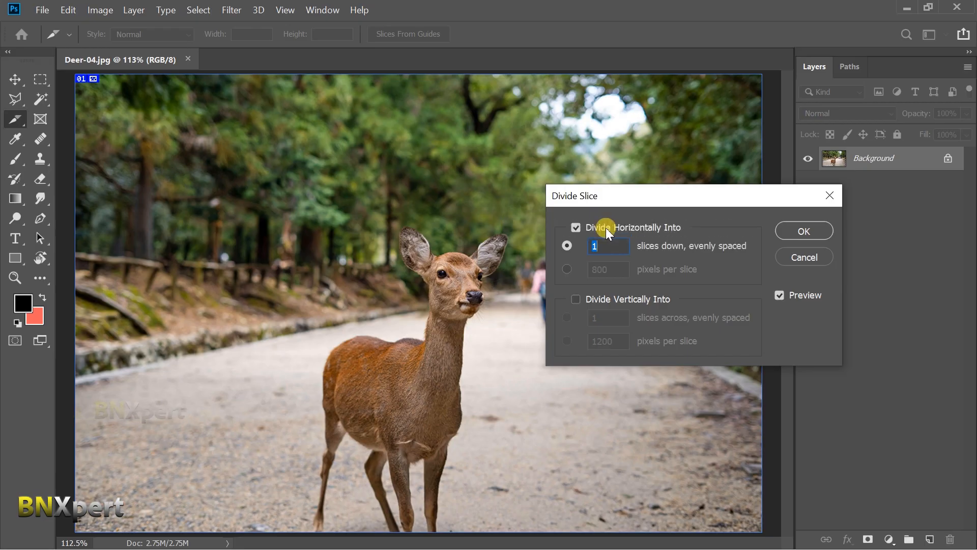
type("3")
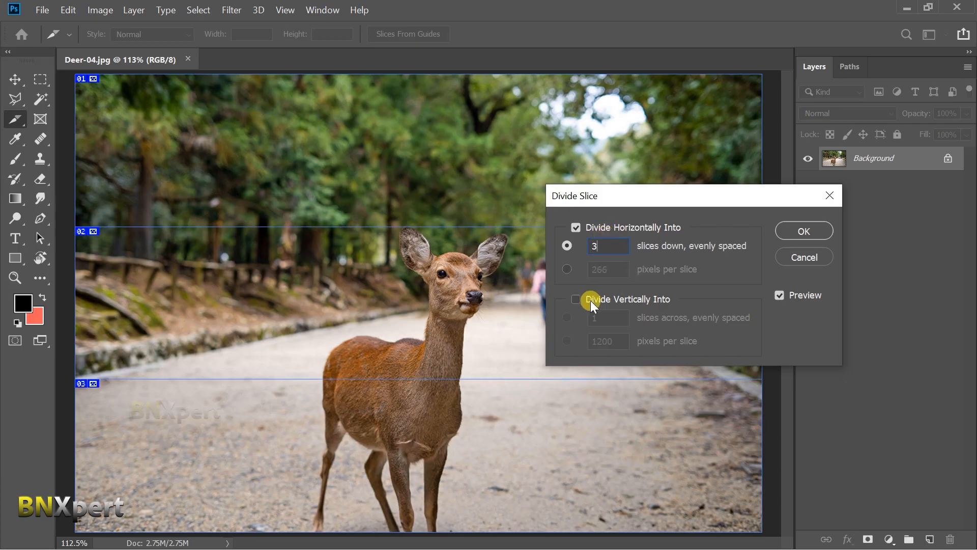
left_click(612, 298)
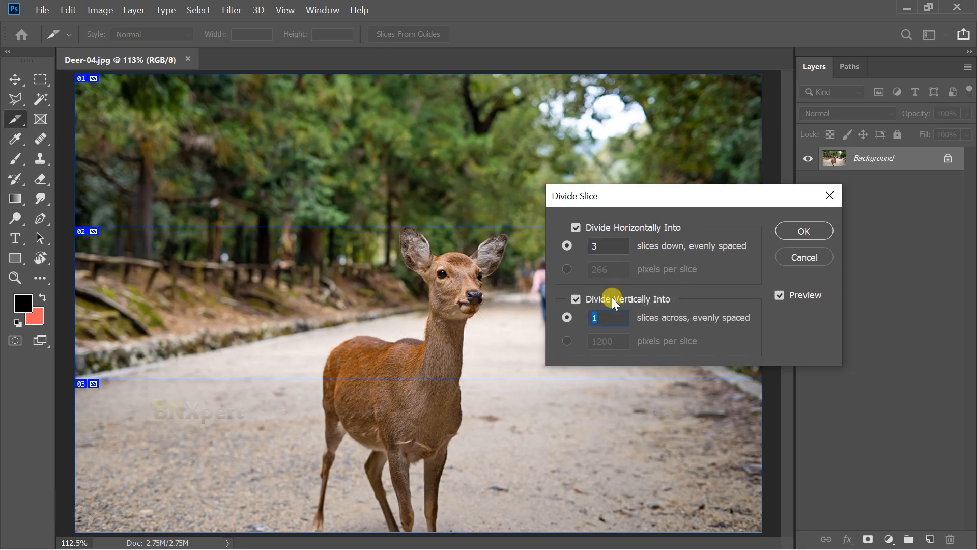
type("4")
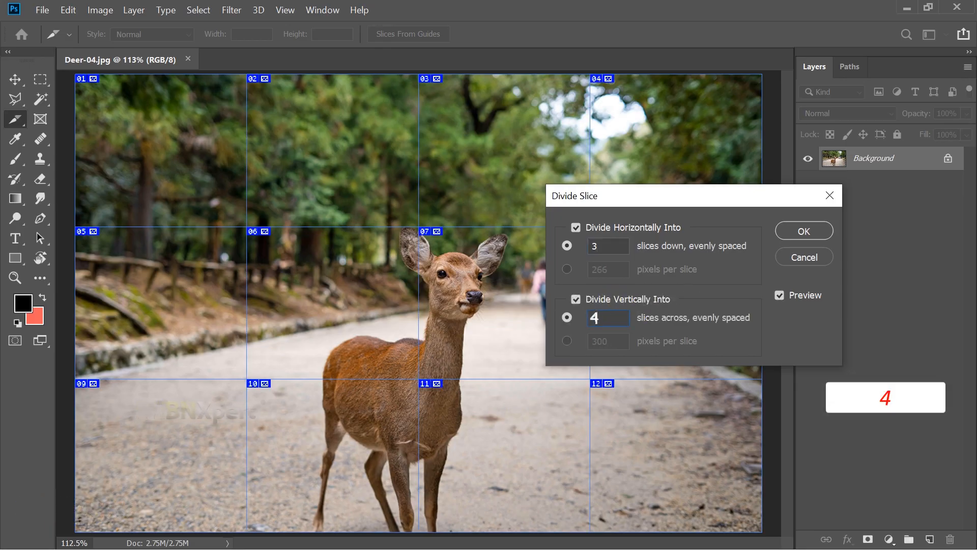
left_click(803, 233)
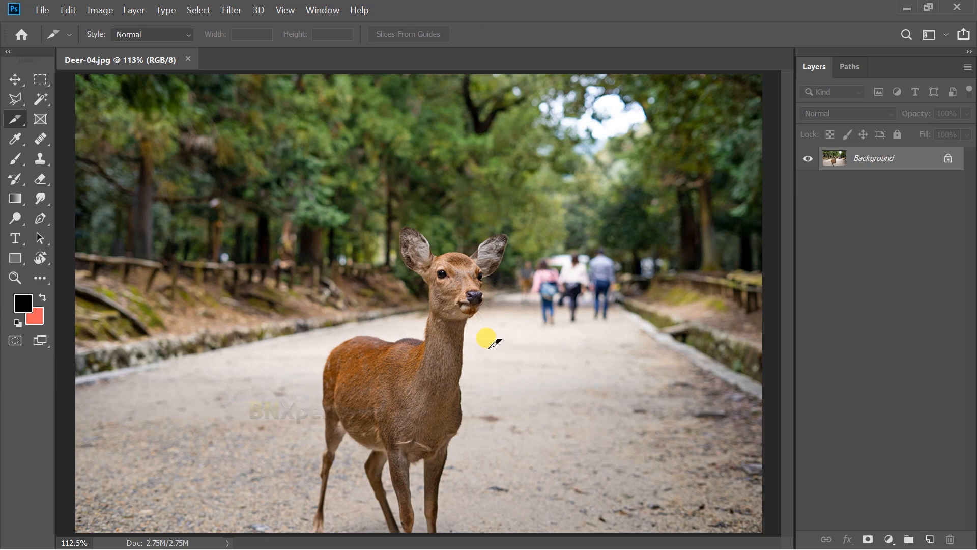
Divide the deer image's slice by size: 266 pixels per slice horizontally and 400 pixels per slice vertically.
right_click(363, 258)
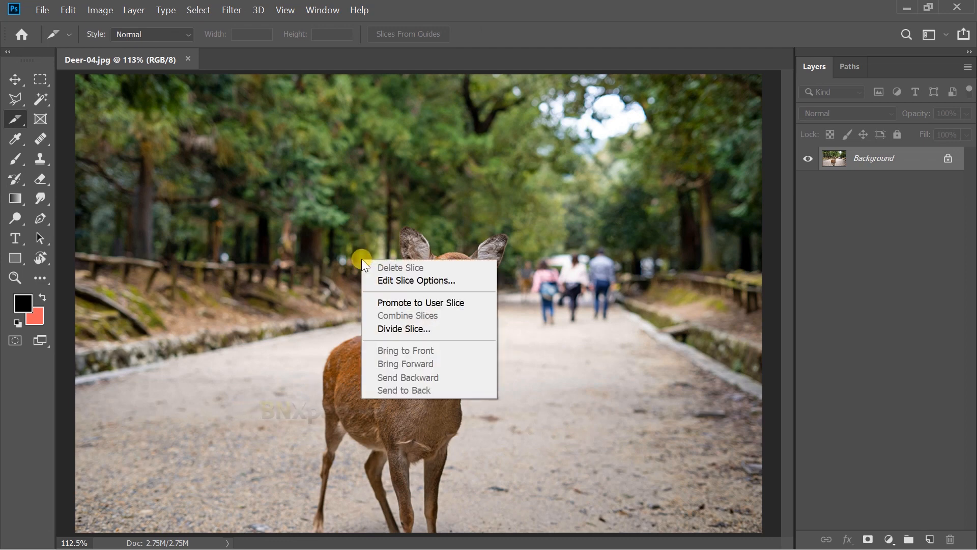
left_click(450, 328)
left_click(577, 228)
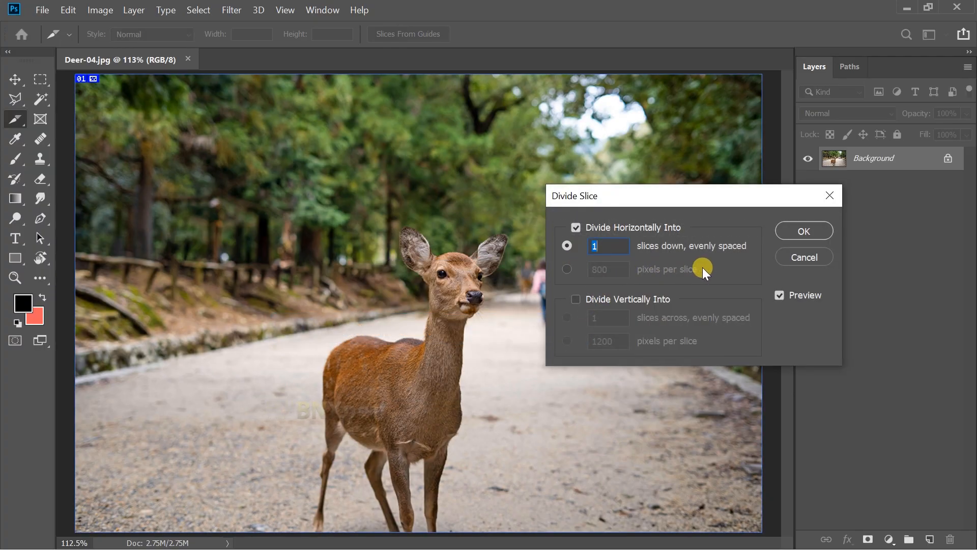
left_click(566, 271)
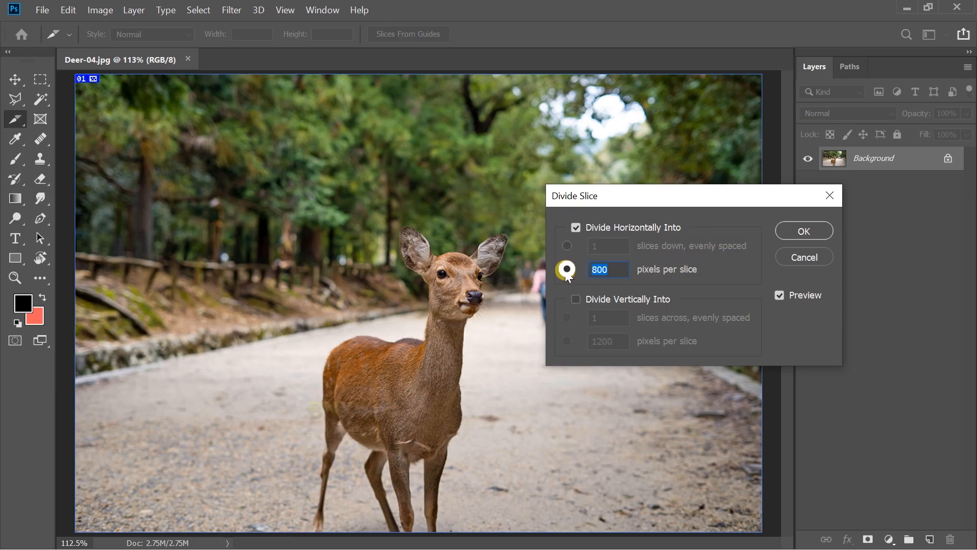
type("266")
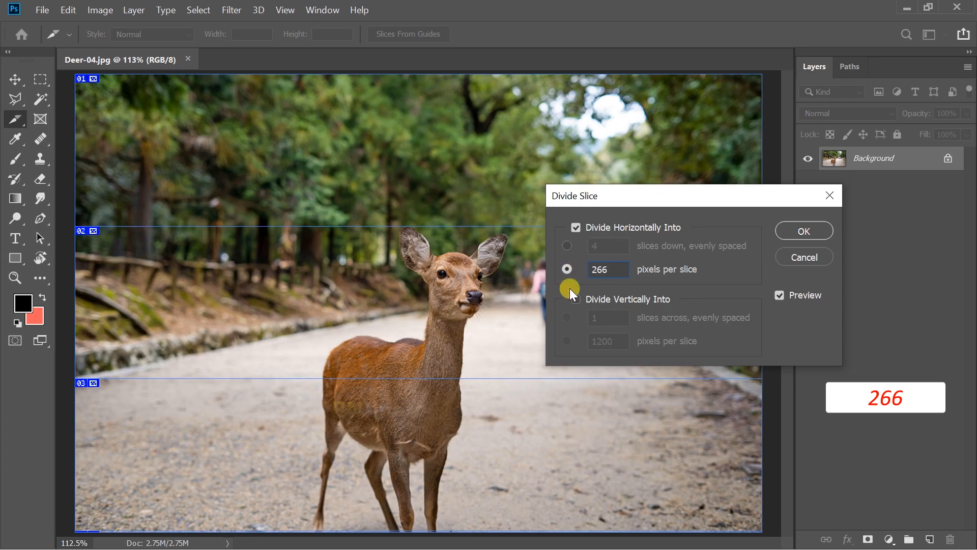
left_click(576, 301)
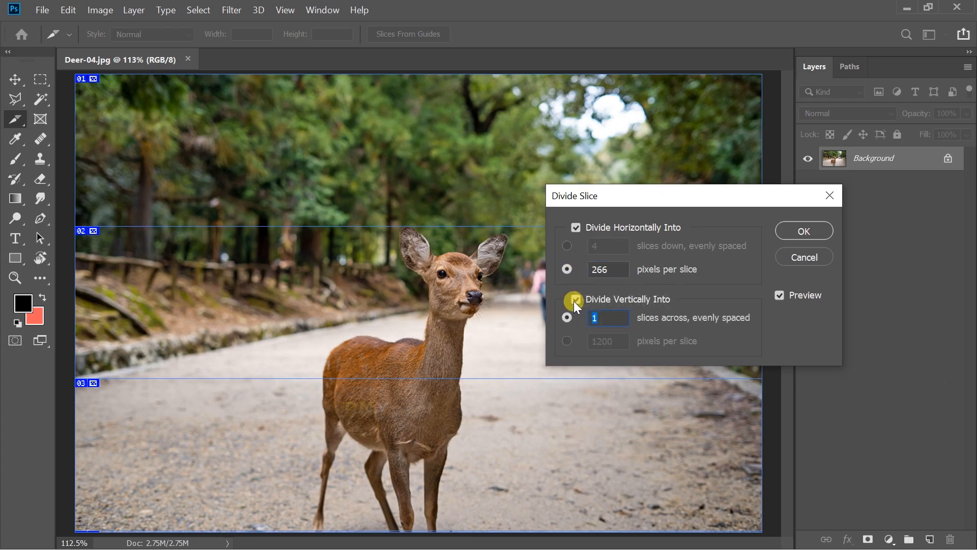
left_click(572, 340)
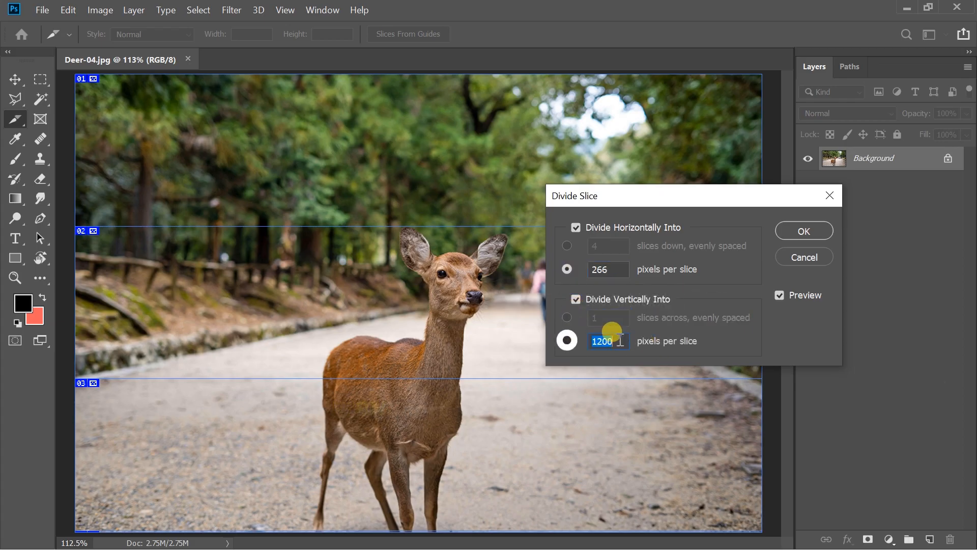
type("400")
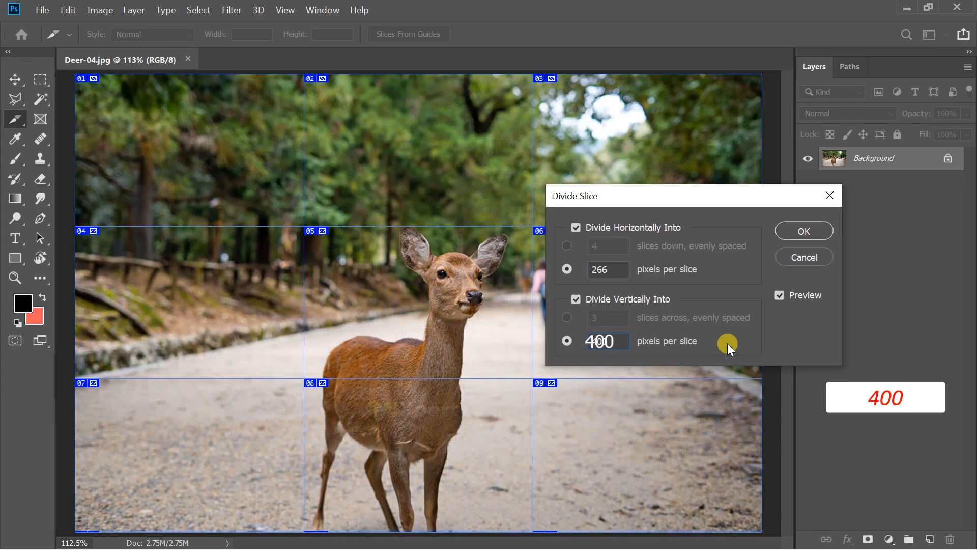
left_click(804, 231)
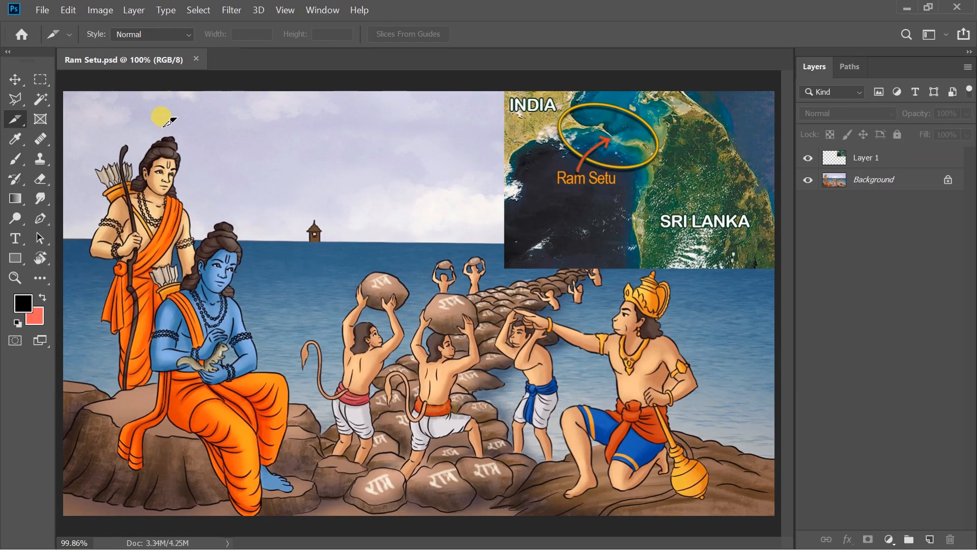
Inspect the Ram Setu document's layers by toggling the visibility of Layer 1 and the Background.
left_click(133, 10)
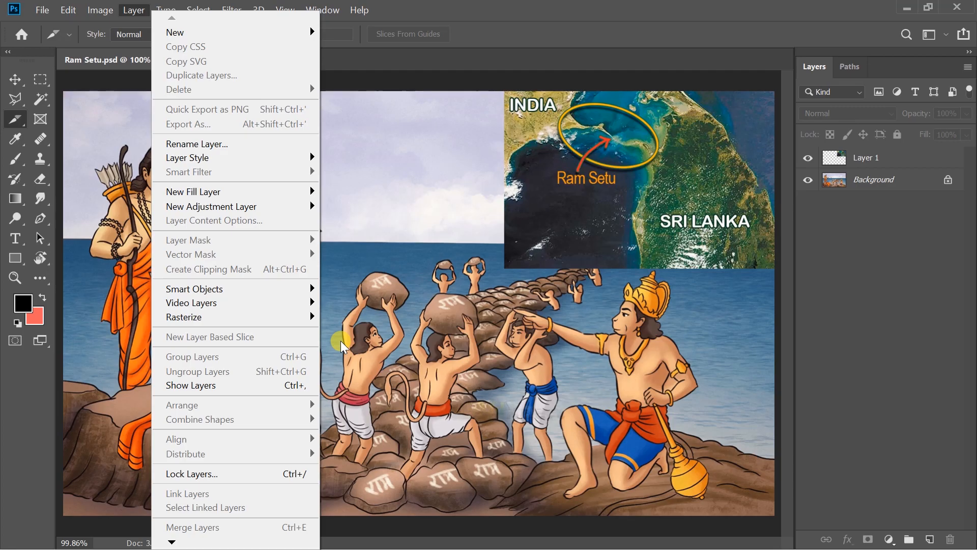
key("Escape")
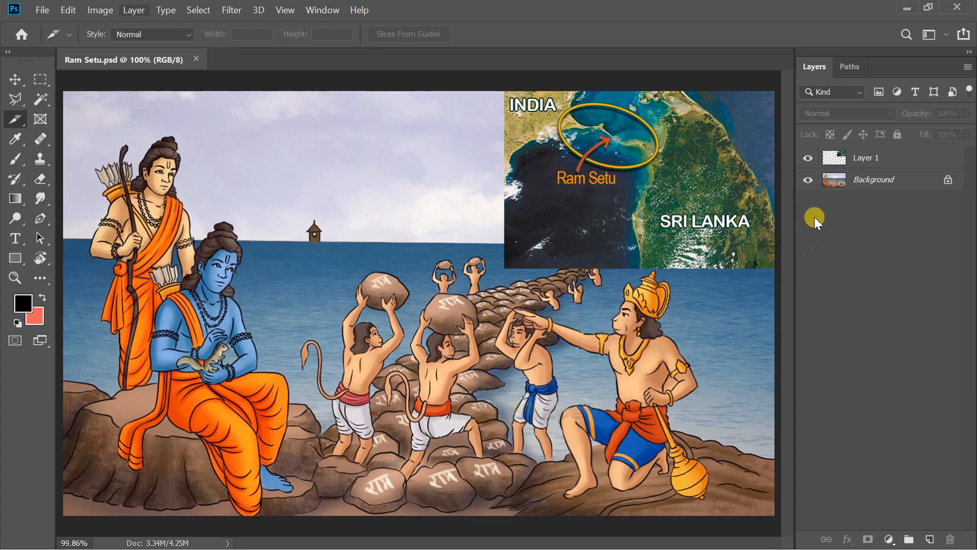
left_click(807, 158)
left_click(805, 159)
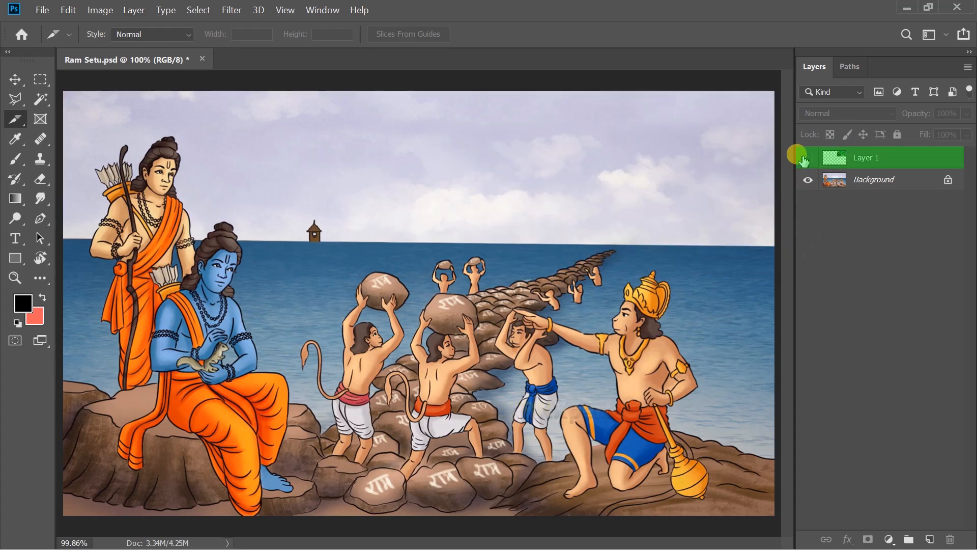
left_click(808, 158)
left_click(805, 179)
left_click(808, 180)
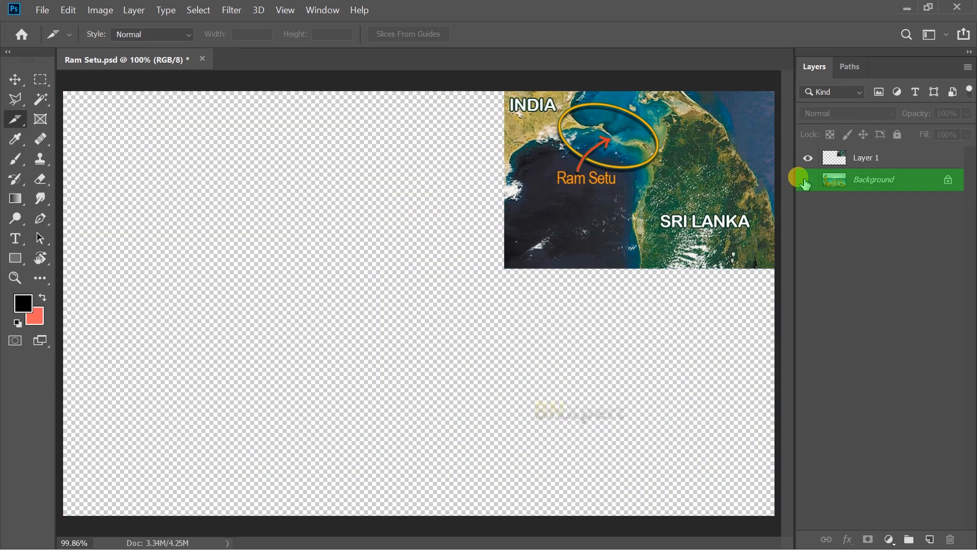
left_click(807, 180)
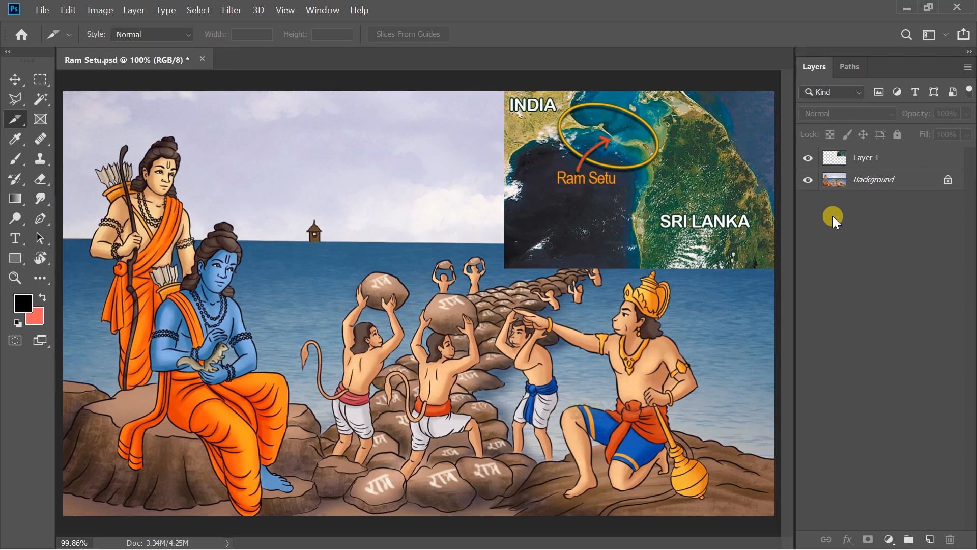
Select Layer 1 and create a new layer-based slice from it.
left_click(860, 159)
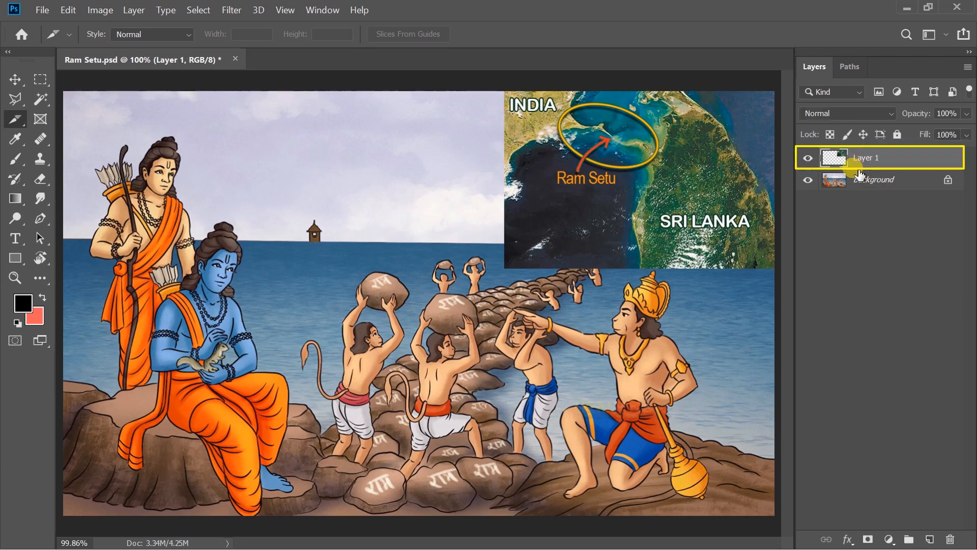
left_click(134, 11)
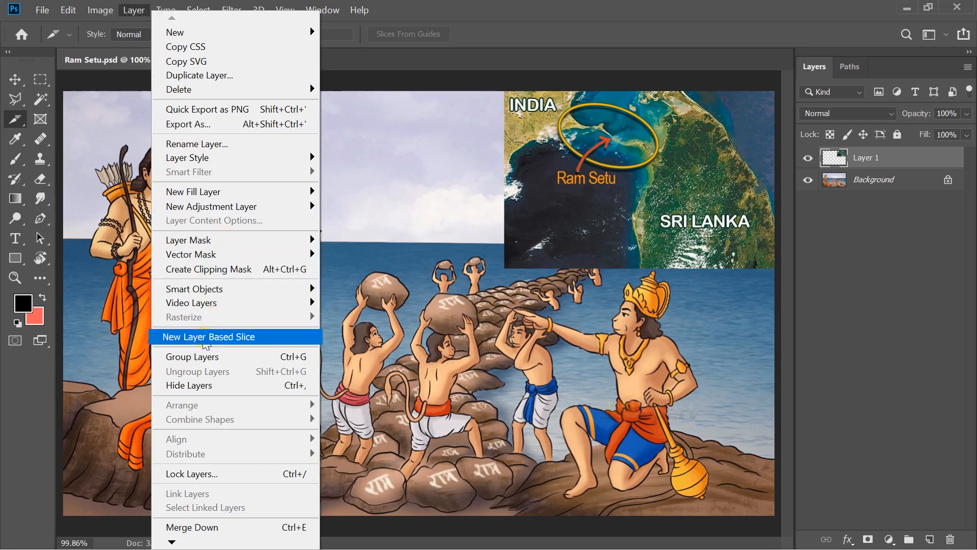
left_click(206, 339)
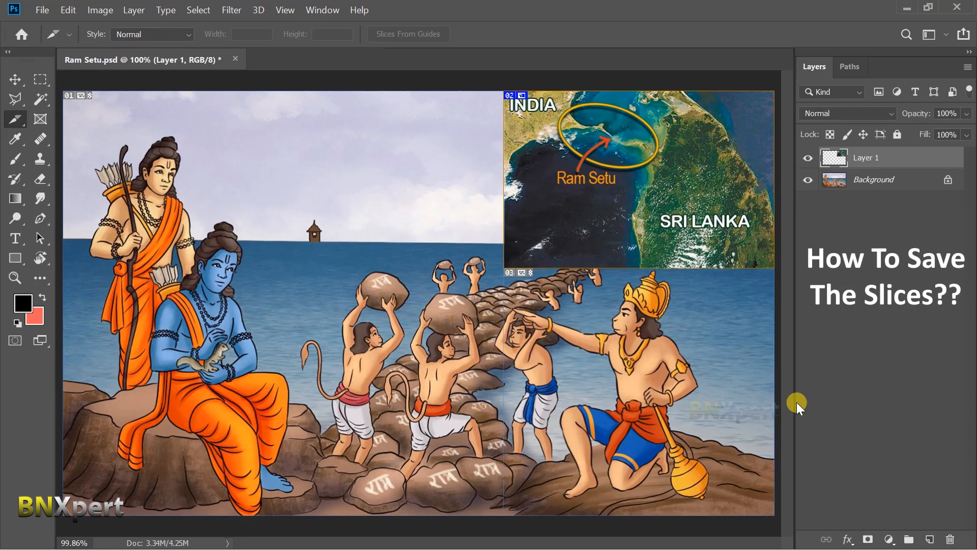
Open Save for Web (Legacy), fit the preview in view, and keep JPEG as the output format.
left_click(41, 9)
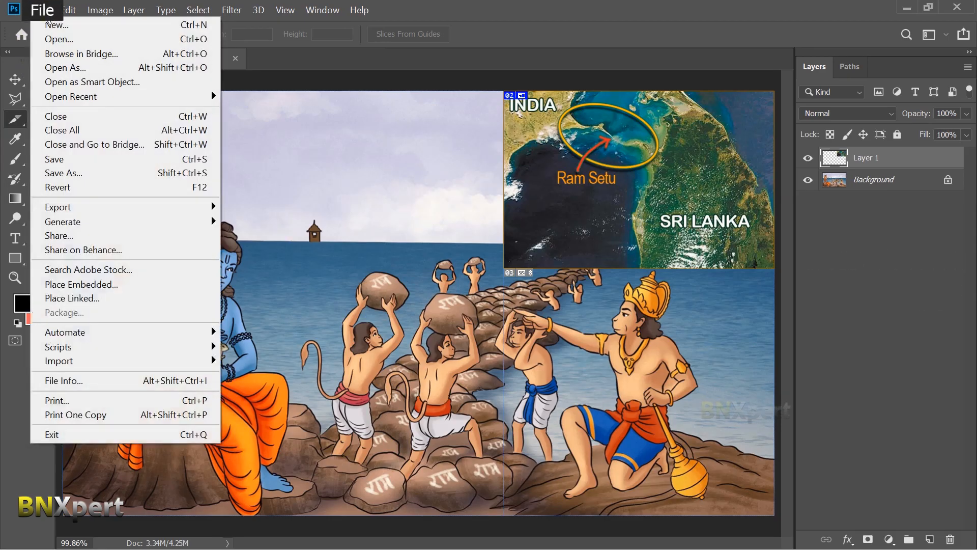
mouse_move(97, 207)
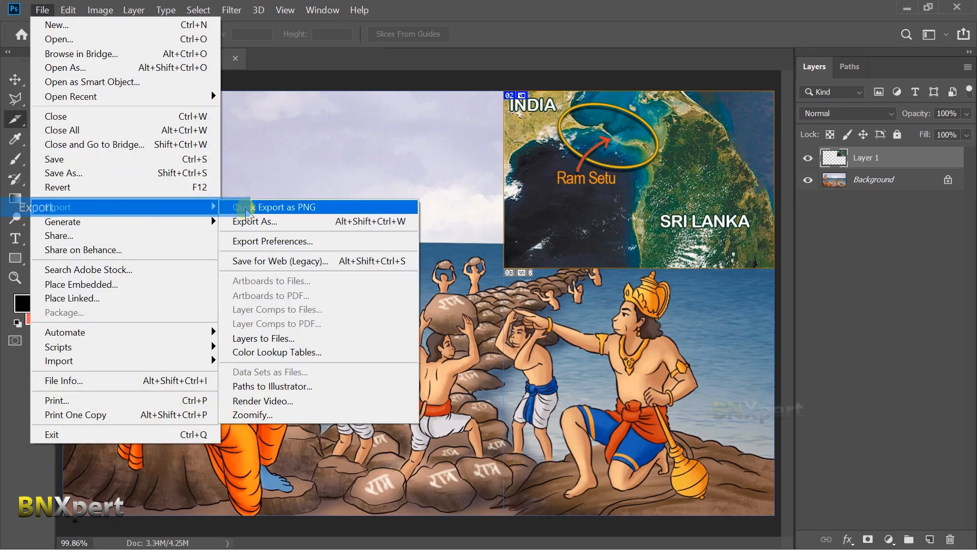
left_click(376, 261)
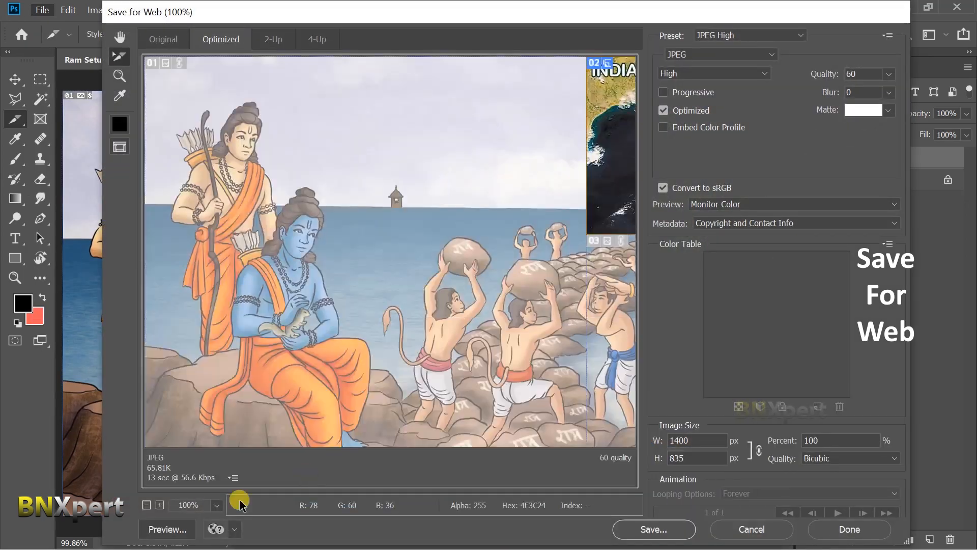
left_click(217, 505)
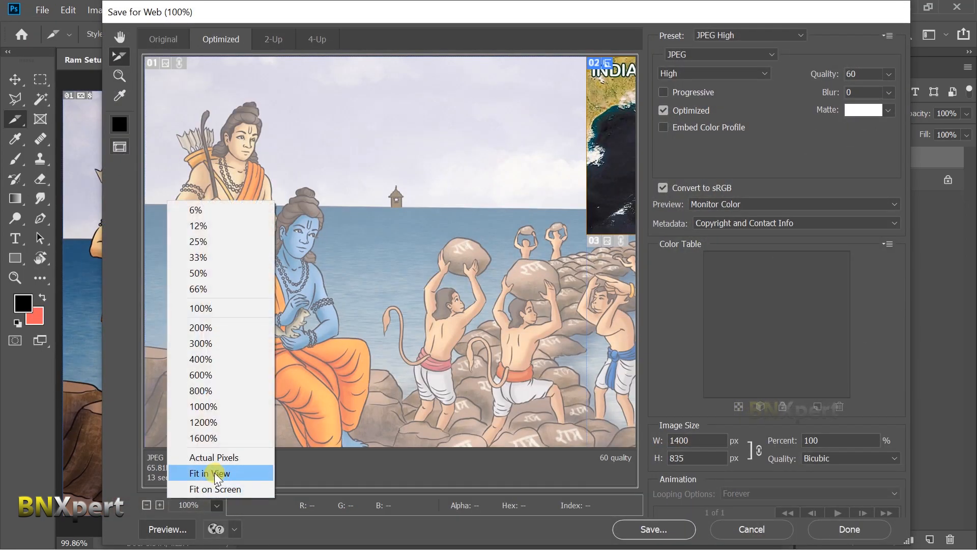
left_click(216, 478)
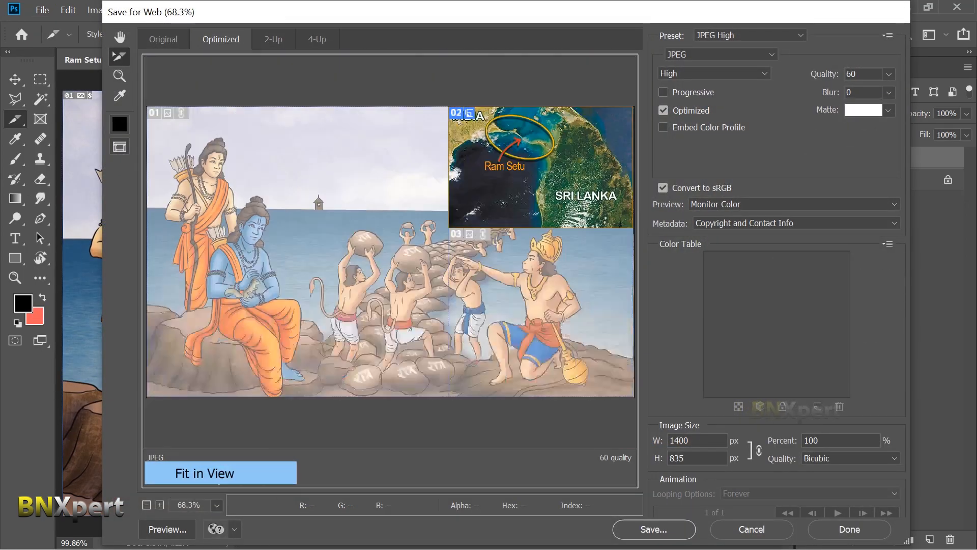
left_click(764, 55)
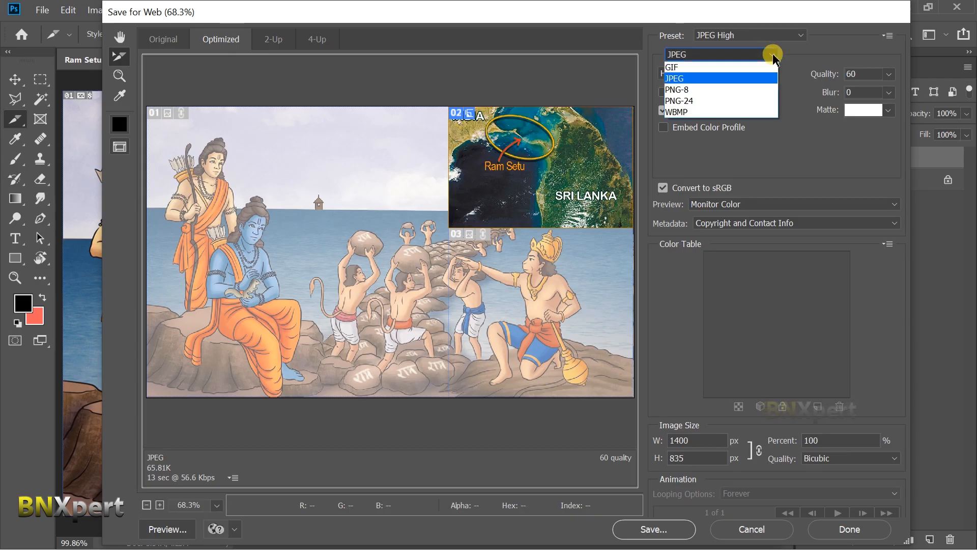
left_click(734, 78)
Save the optimized slices as Ram-Setu-Slice.jpg in the Slice folder, with Images Only format and All Slices.
left_click(665, 529)
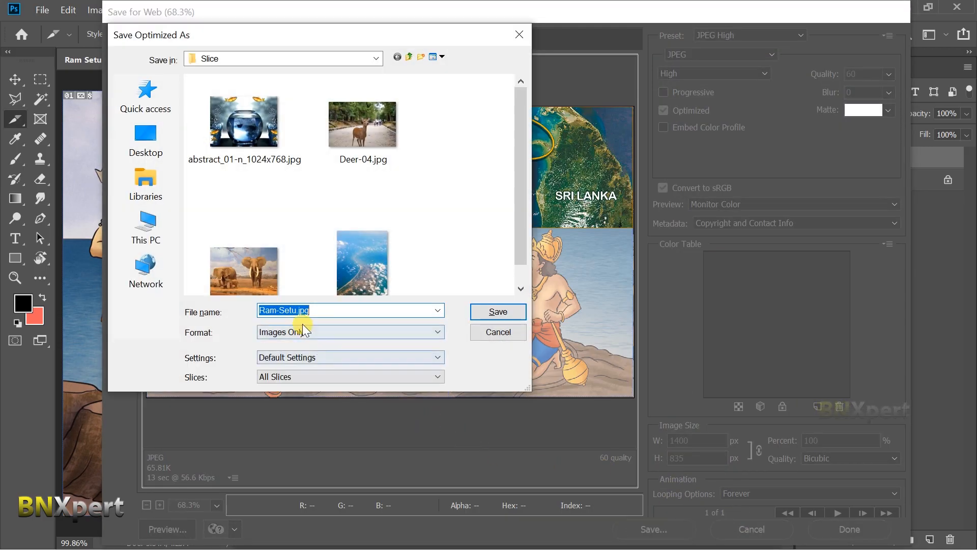
left_click(297, 311)
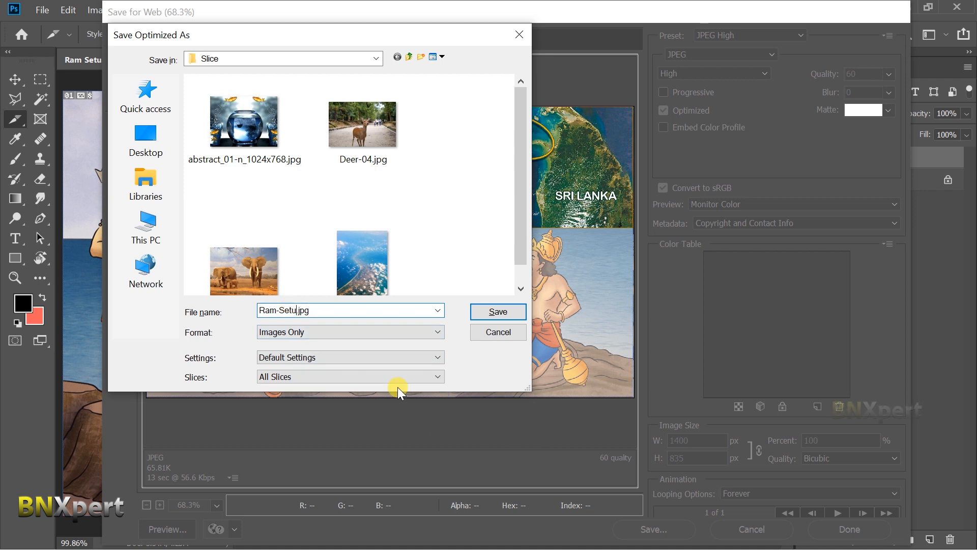
type("-Slice")
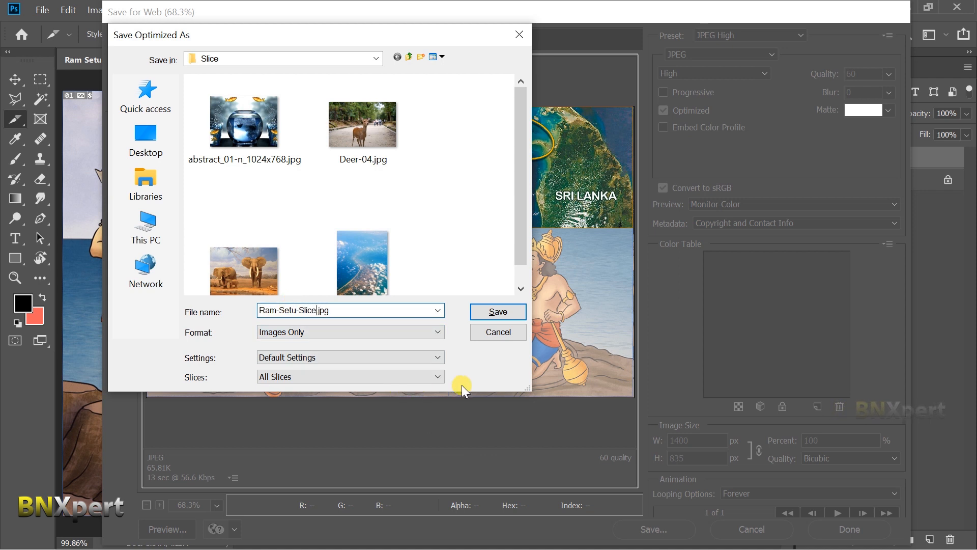
left_click(439, 331)
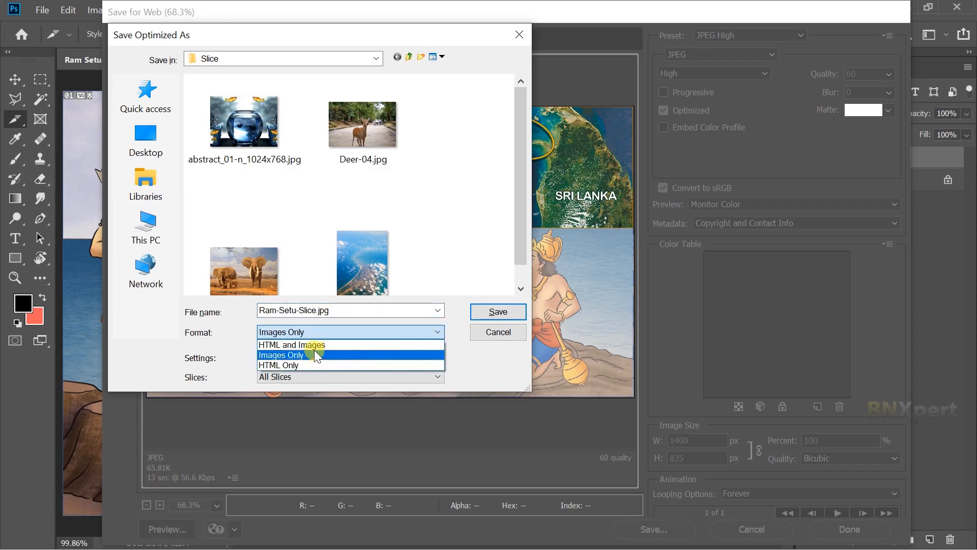
left_click(307, 354)
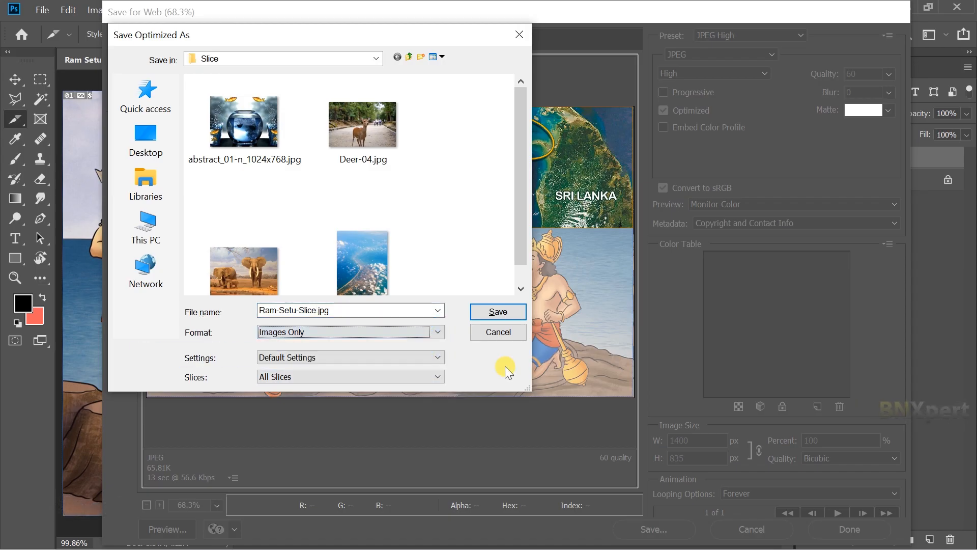
left_click(437, 376)
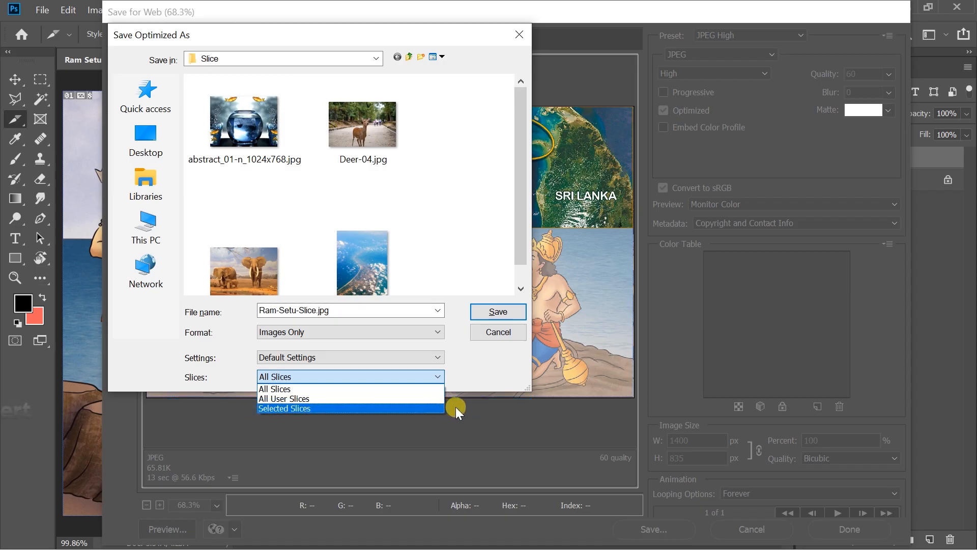
left_click(411, 390)
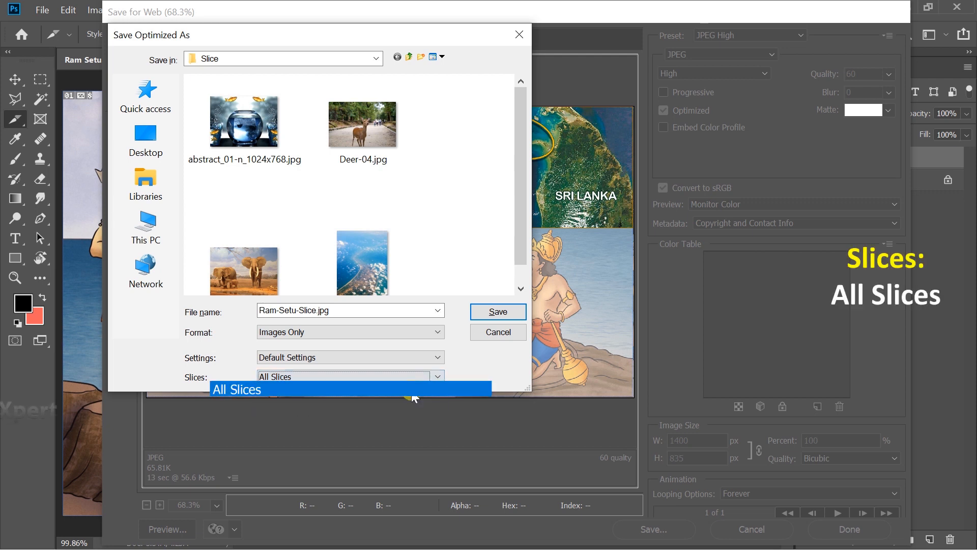
left_click(499, 311)
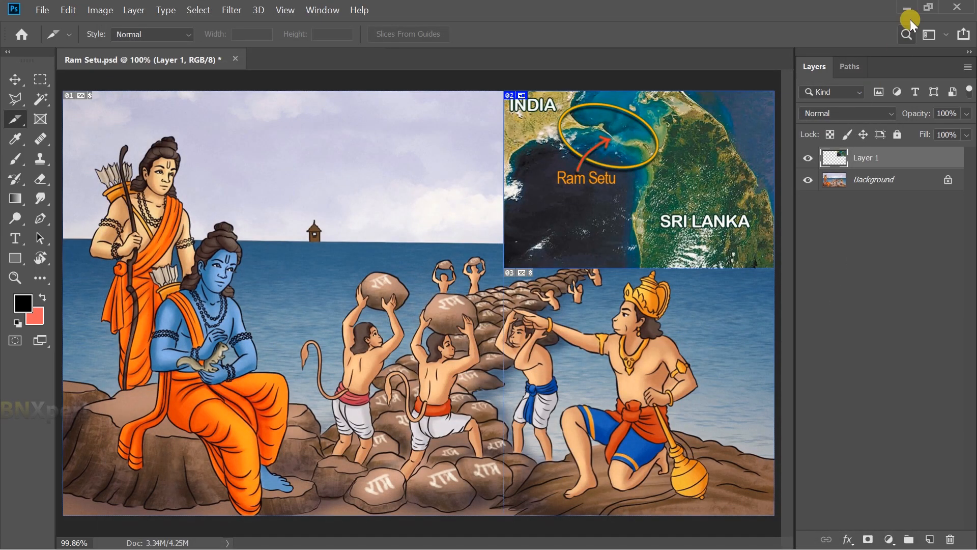
Switch to File Explorer and open the images subfolder inside the Slice folder to check the exported slice files.
left_click(909, 10)
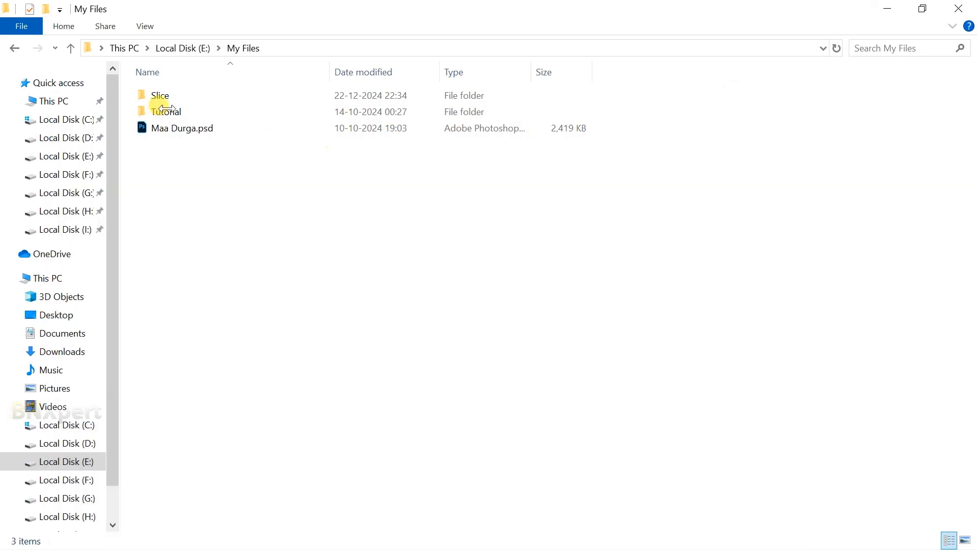
double_click(176, 96)
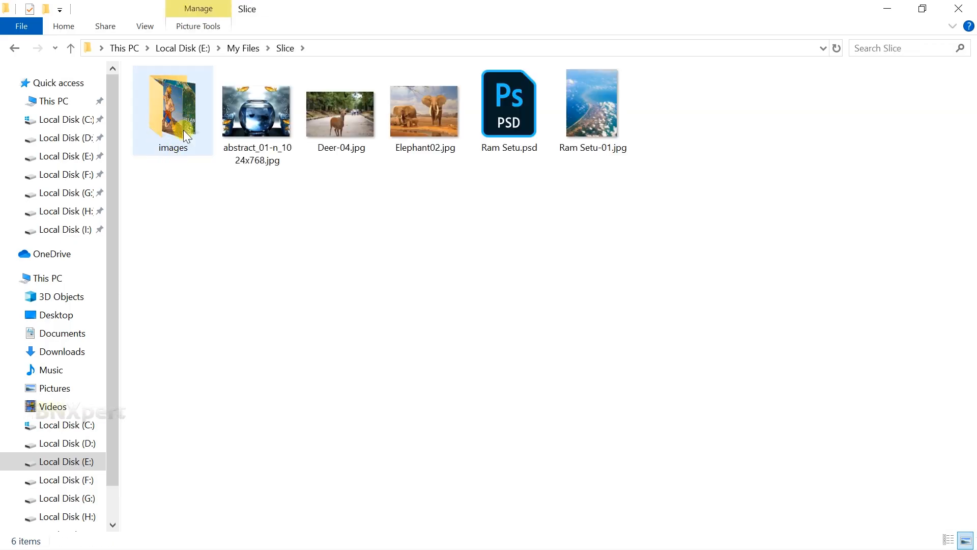
left_click(178, 119)
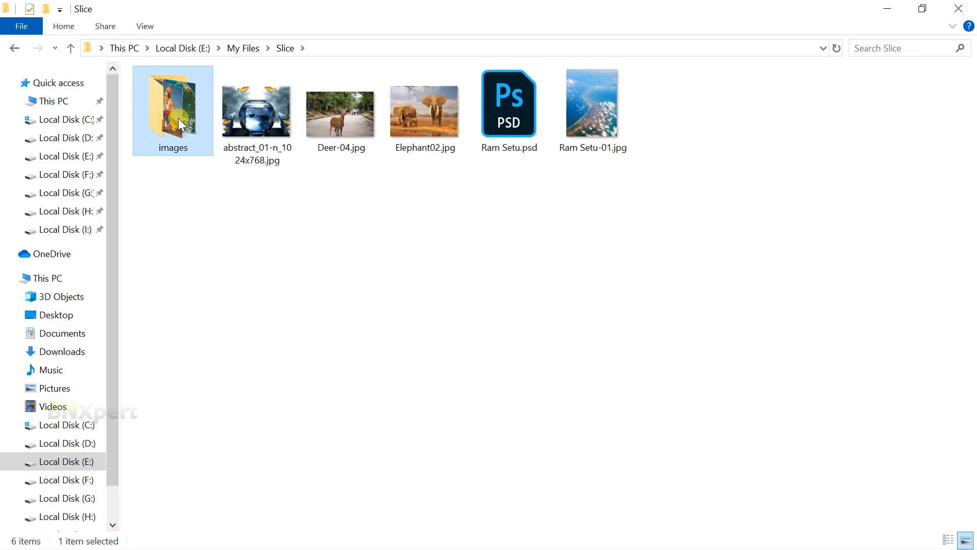
double_click(178, 118)
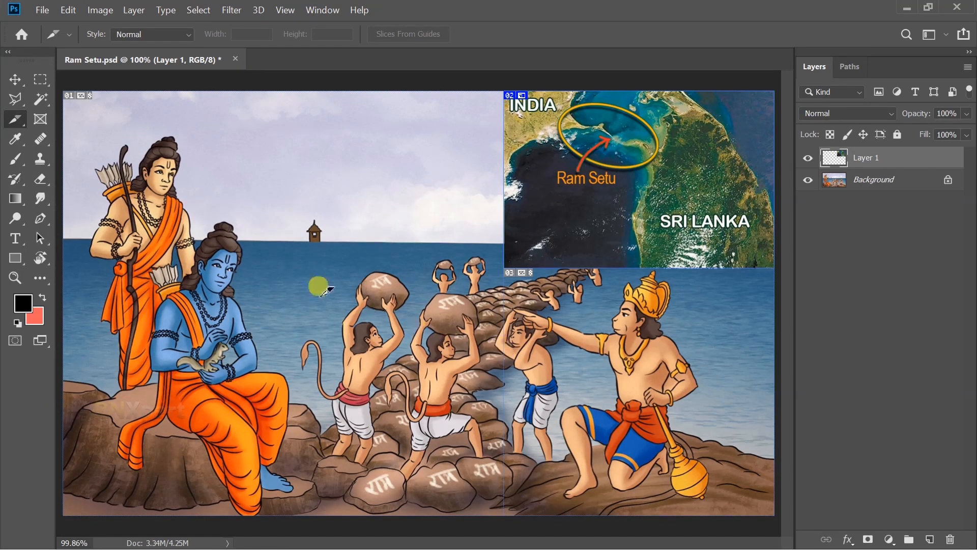
Reopen Save for Web (Legacy) and save the image as Ram-Setu.jpg with All User Slices.
left_click(43, 10)
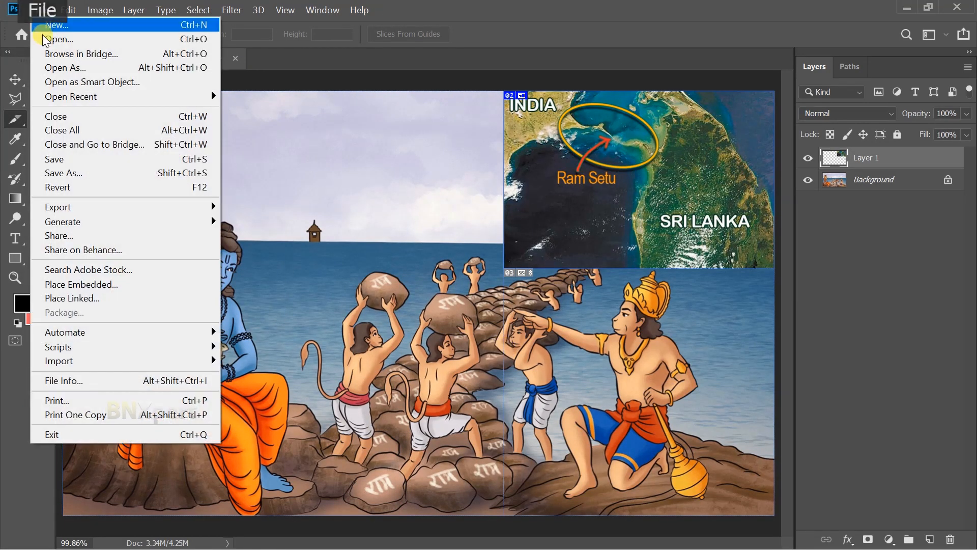
mouse_move(73, 211)
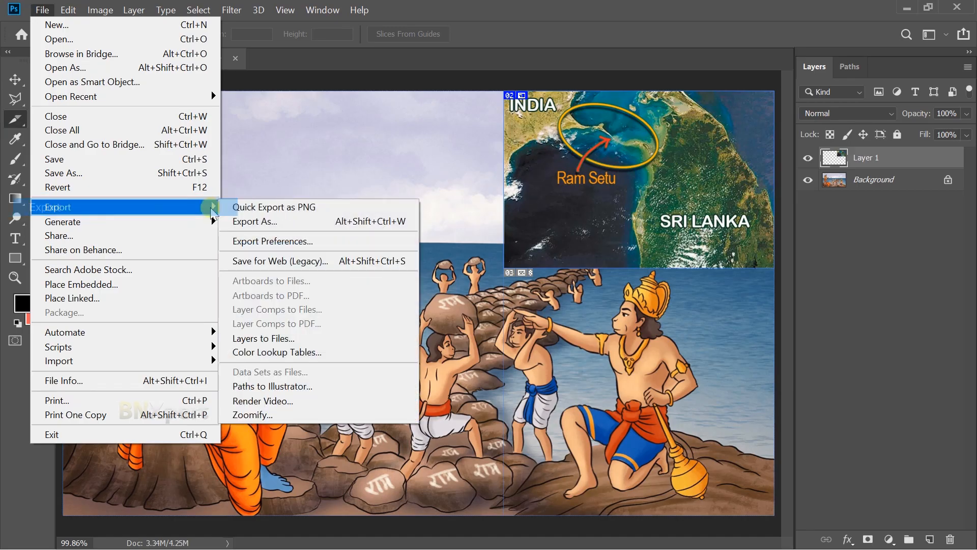
left_click(251, 261)
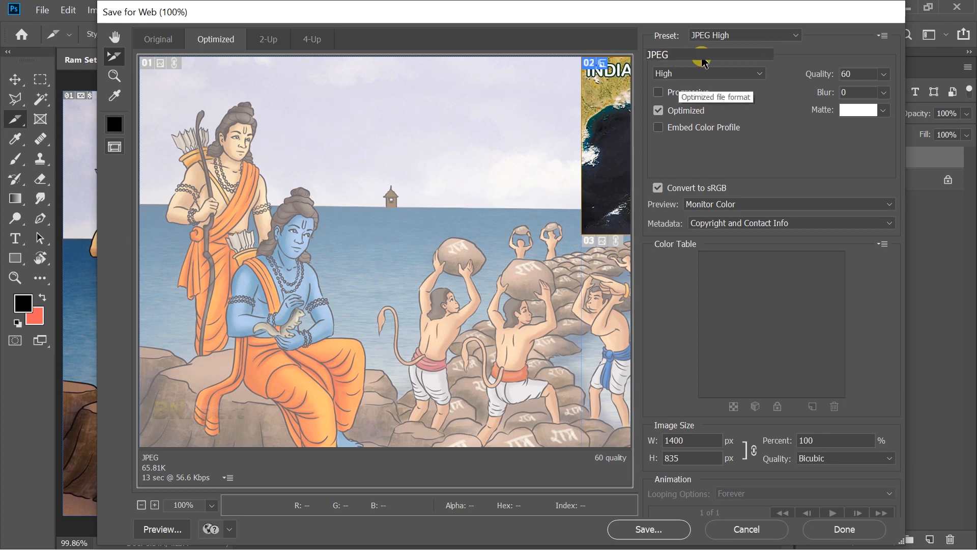
left_click(653, 529)
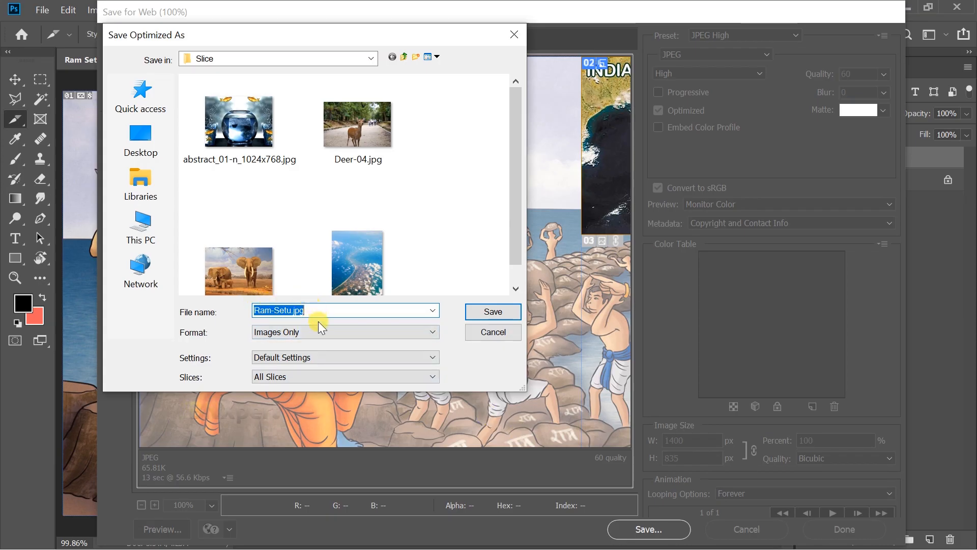
left_click(325, 377)
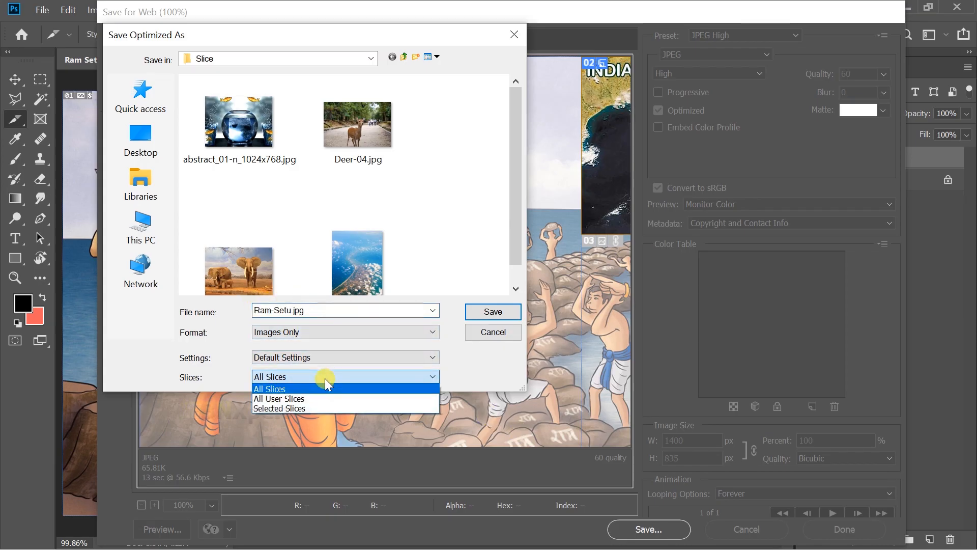
left_click(299, 398)
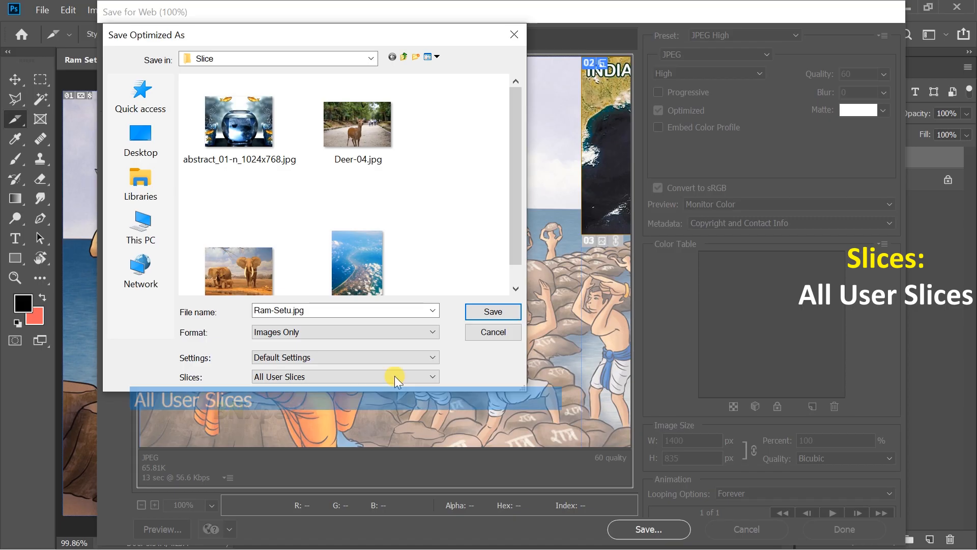
left_click(491, 316)
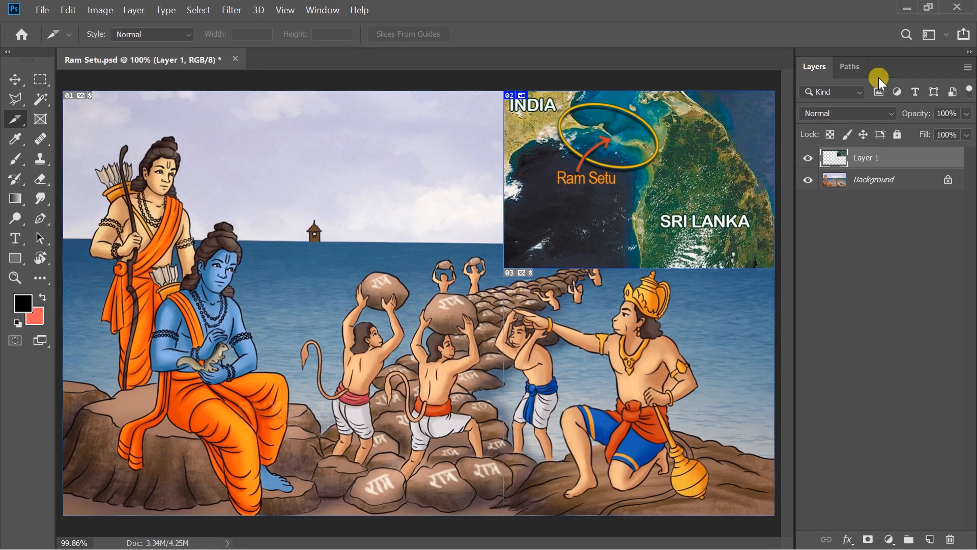
Switch to File Explorer and open the Slice folder's images subfolder to review the exported files.
left_click(909, 14)
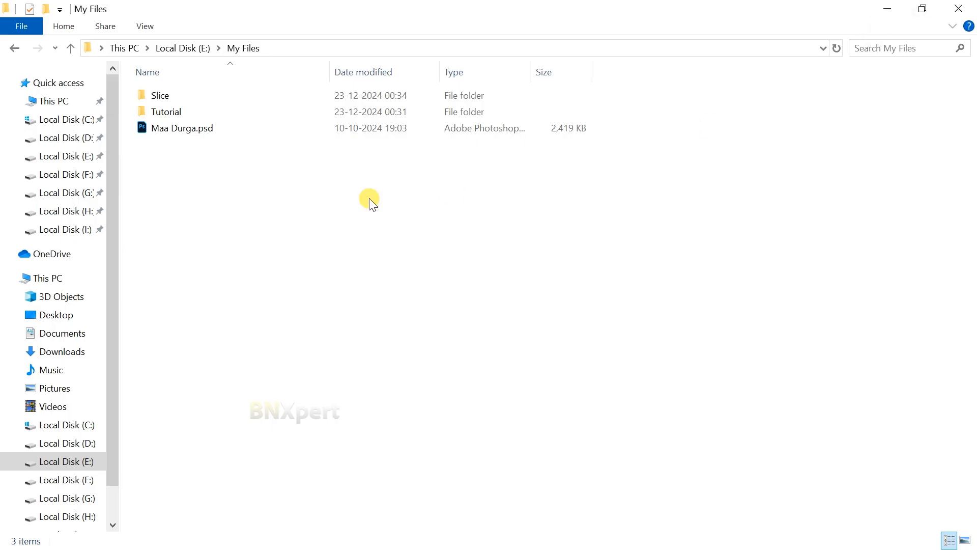
double_click(171, 96)
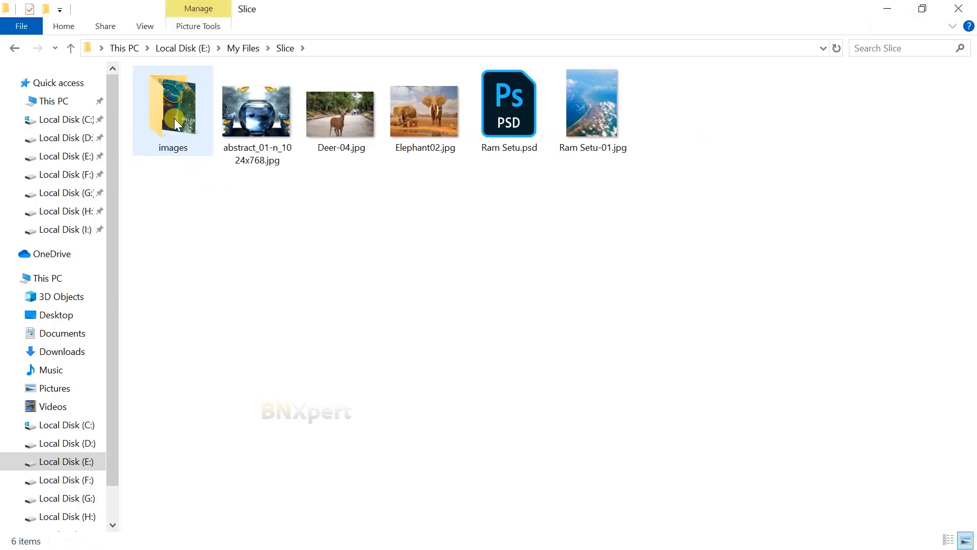
double_click(187, 109)
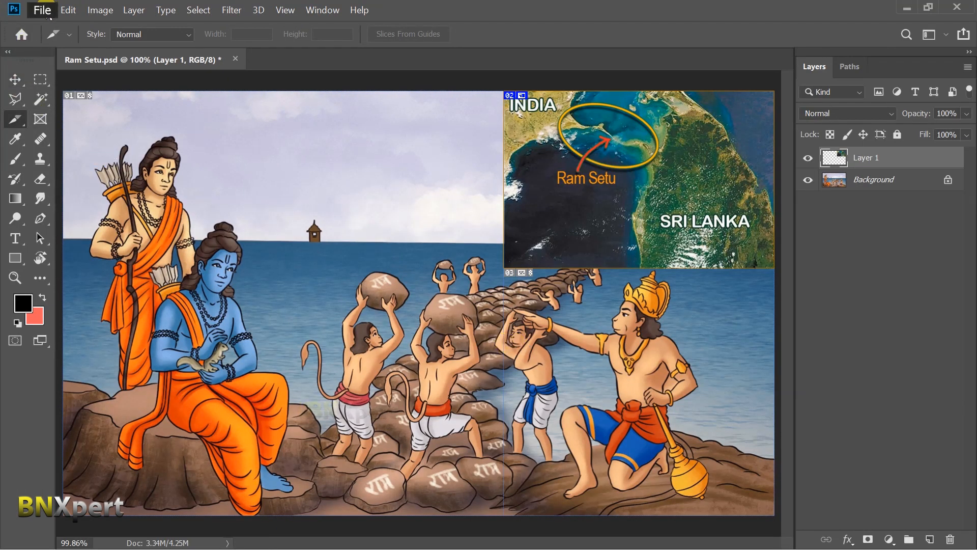
Open Save for Web (Legacy), fit the preview in view, and select slices 01 and 03.
left_click(49, 15)
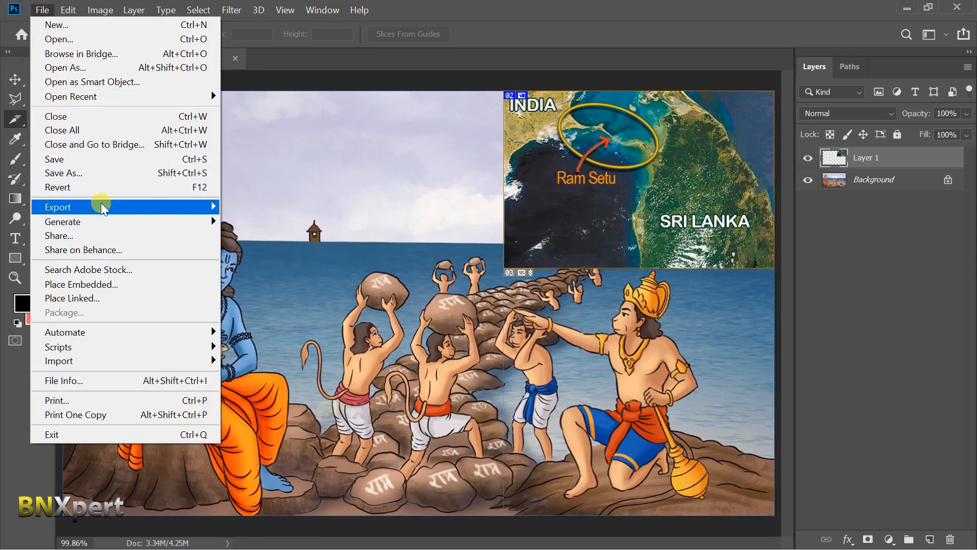
mouse_move(102, 206)
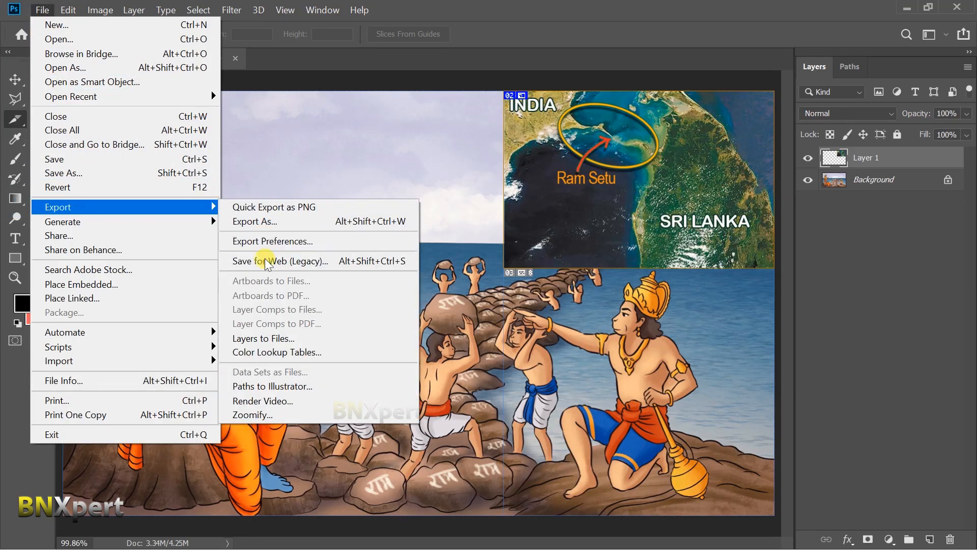
left_click(337, 267)
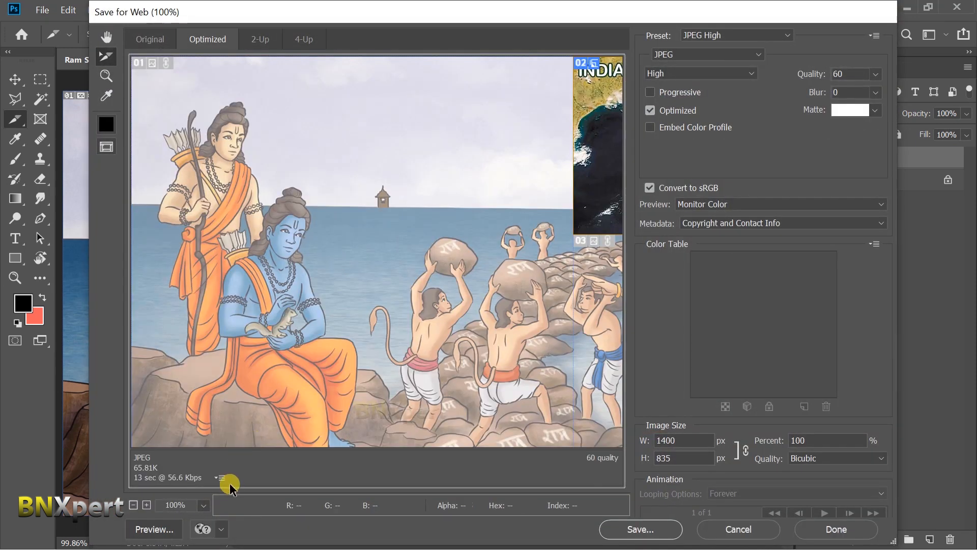
left_click(205, 505)
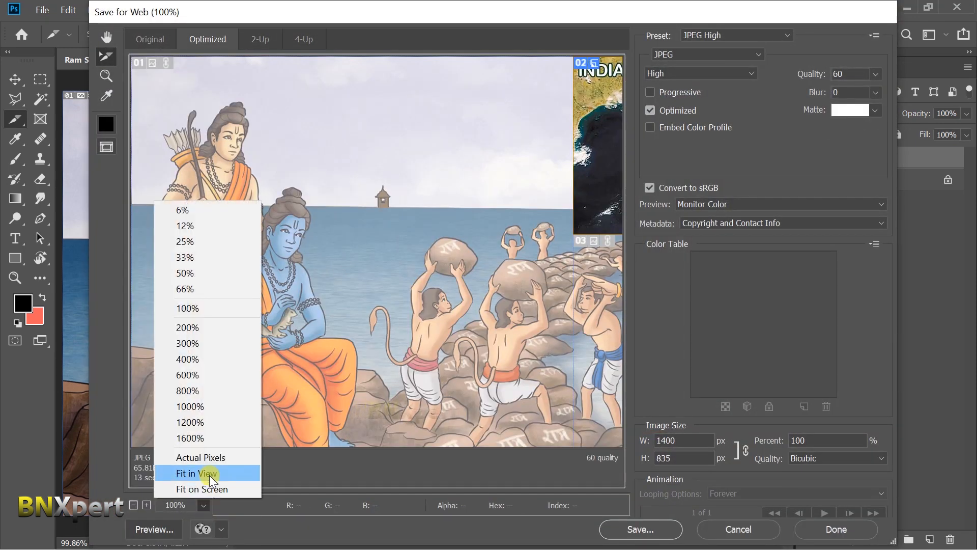
left_click(213, 478)
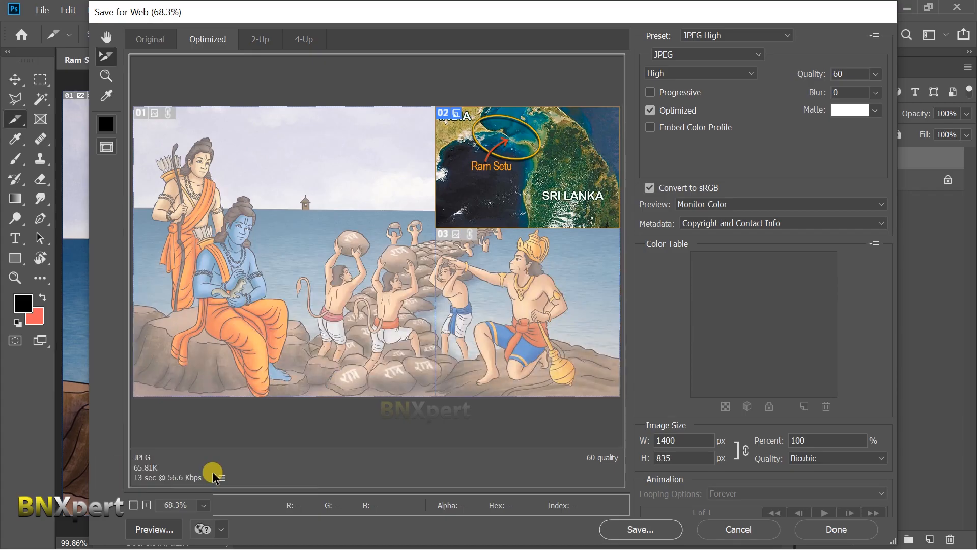
left_click(280, 209)
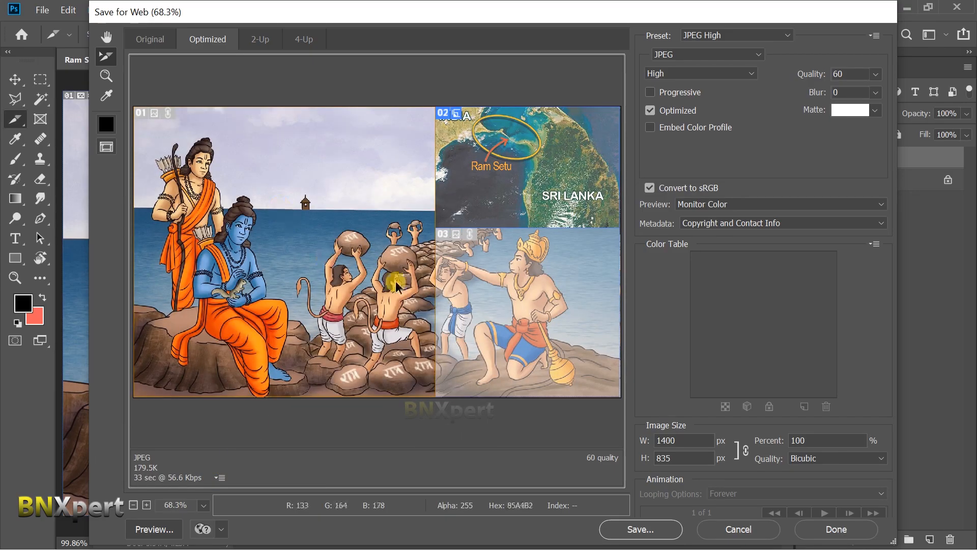
left_click(481, 279)
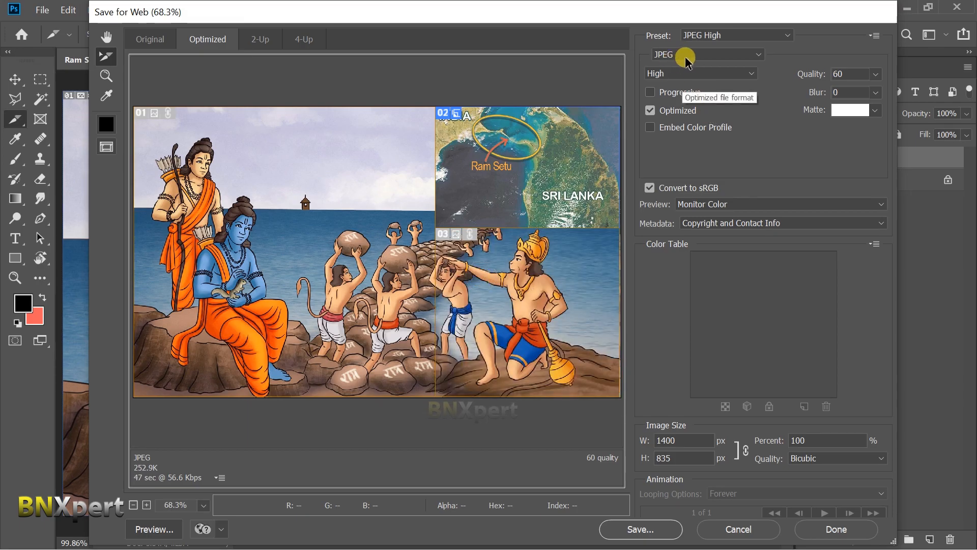
Save the image as Ram-Setu.jpg with Selected Slices only.
left_click(654, 527)
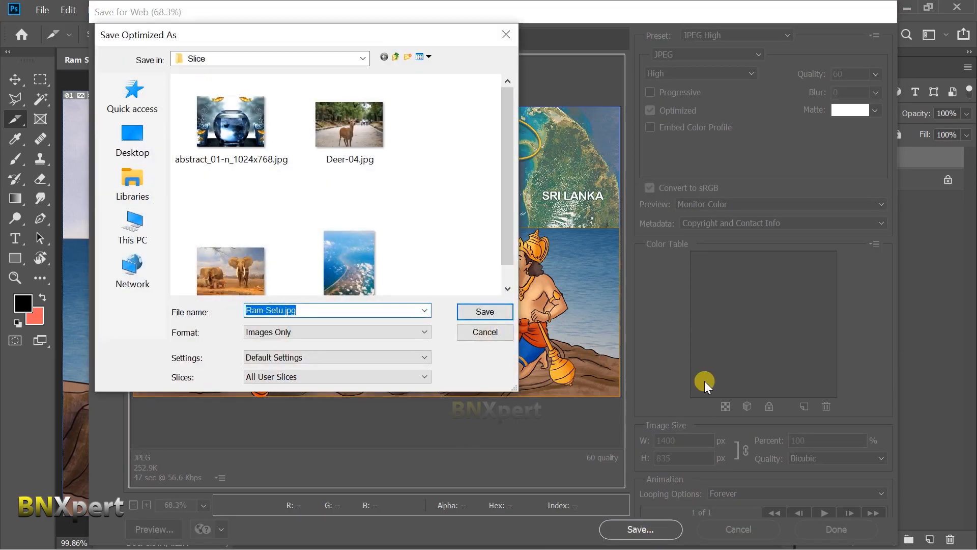
left_click(306, 378)
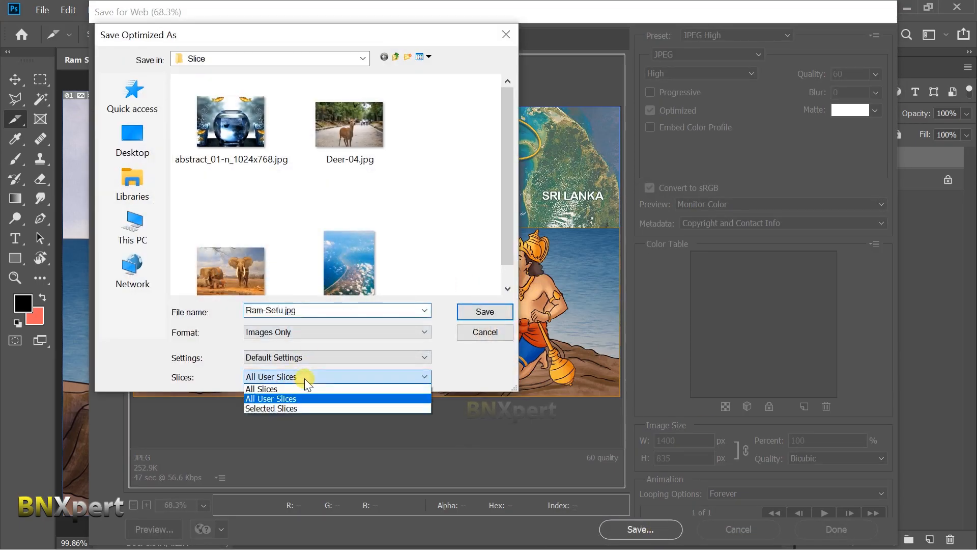
left_click(306, 409)
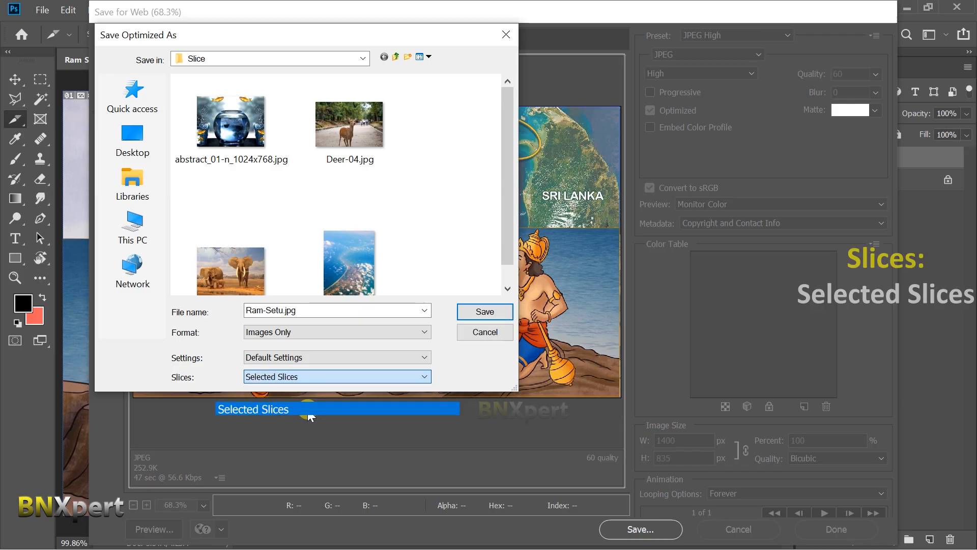
left_click(487, 311)
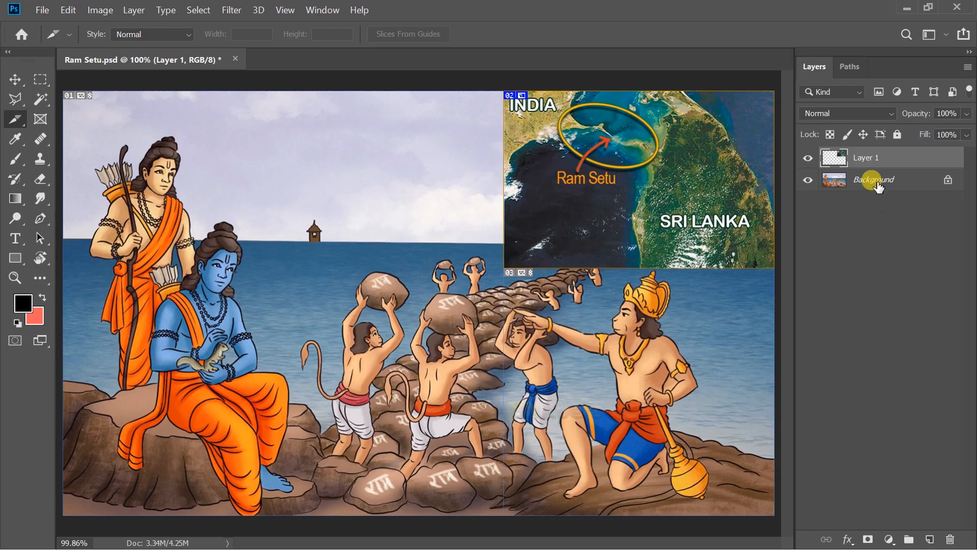
Switch to File Explorer and open the Slice folder's images subfolder to view the exported slices.
left_click(909, 14)
double_click(201, 96)
double_click(173, 112)
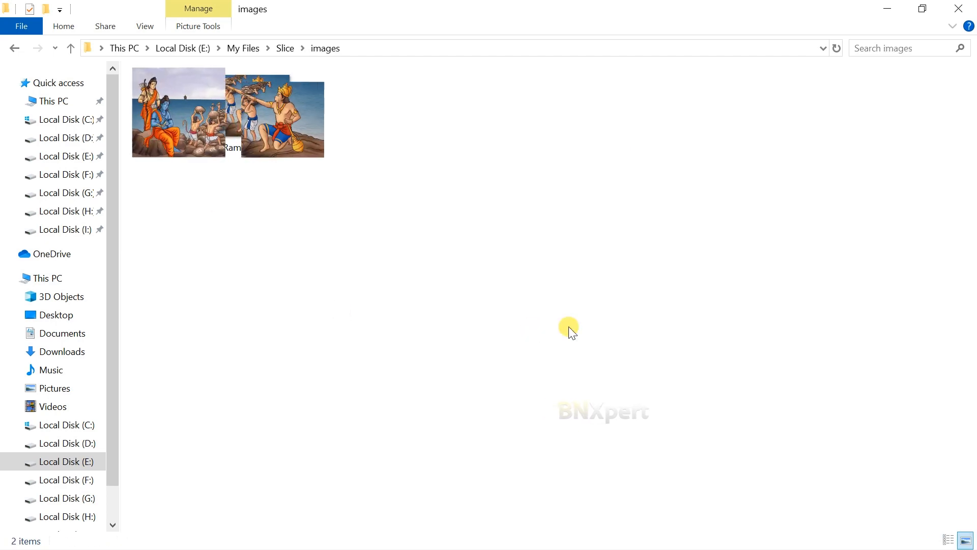